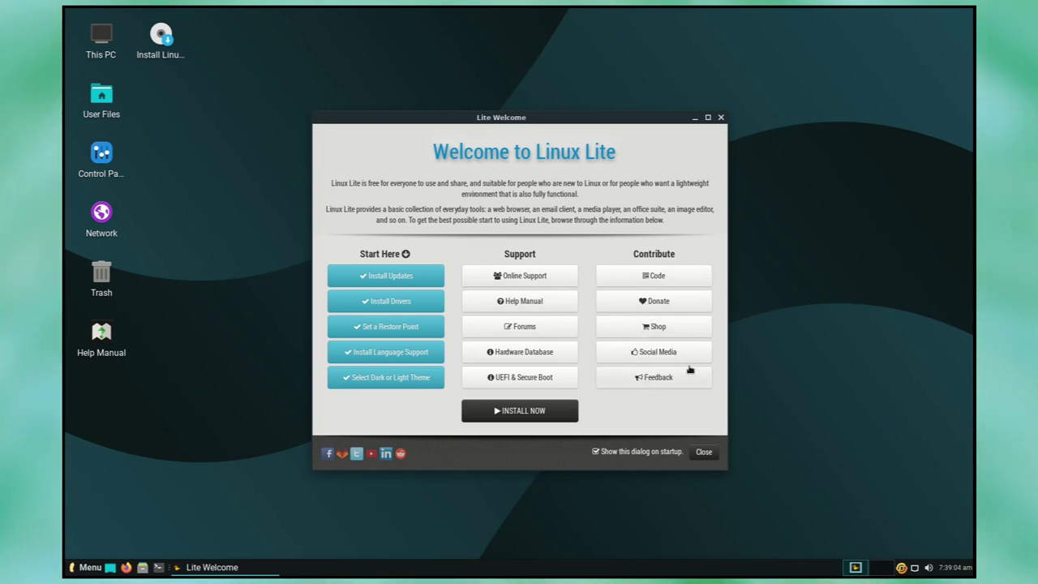
Step: Dismiss the Lite Welcome window and browse the application categories offered by the desktop's context menu
left_click(704, 453)
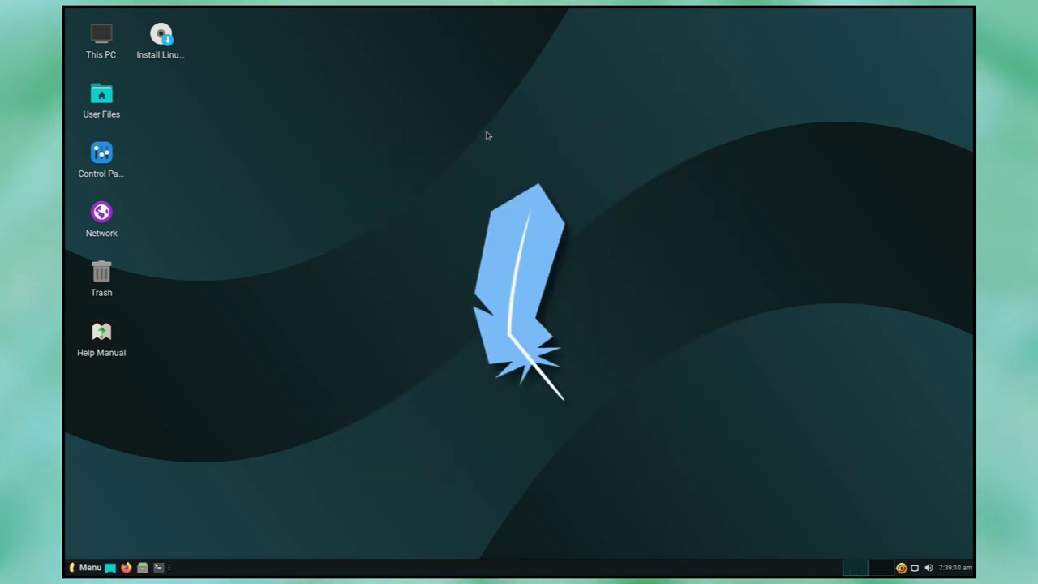
right_click(488, 136)
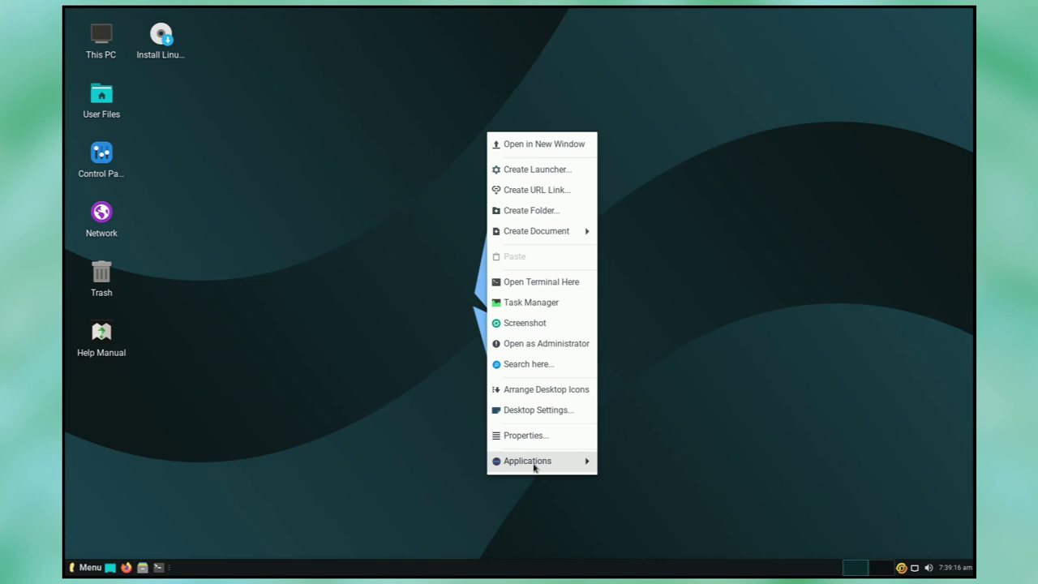
mouse_move(534, 466)
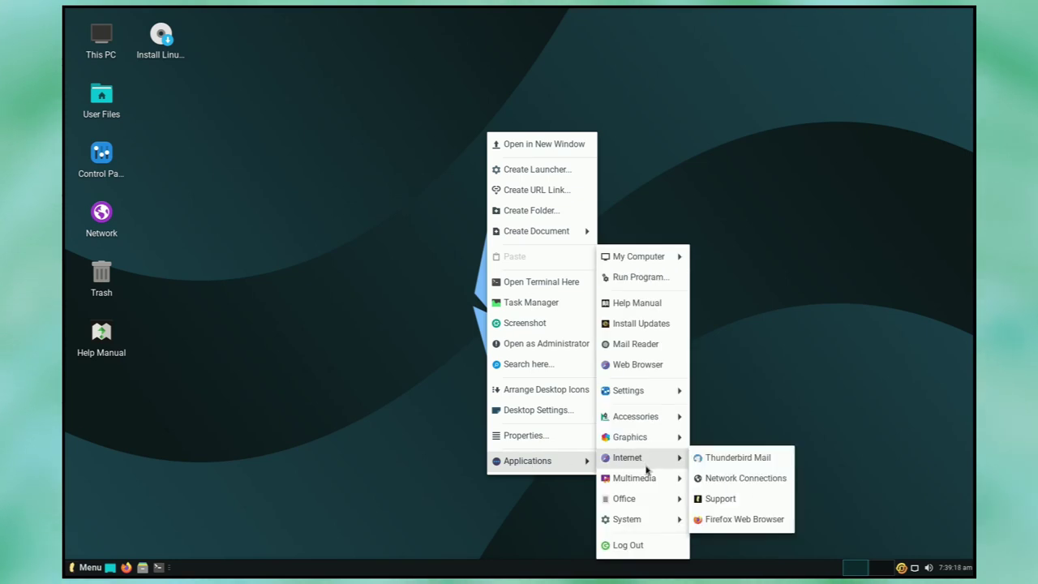
mouse_move(654, 444)
mouse_move(654, 491)
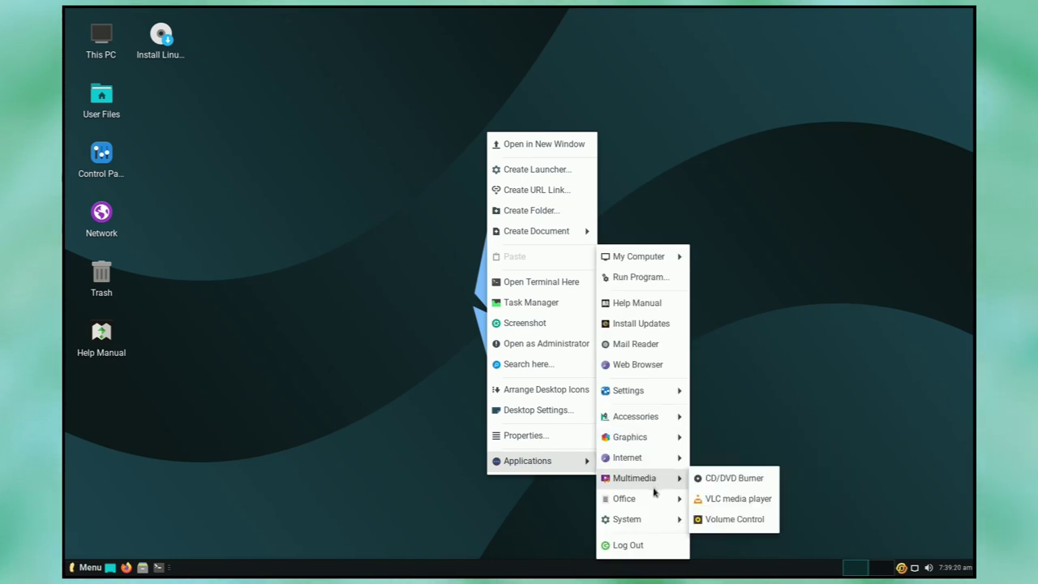
mouse_move(654, 516)
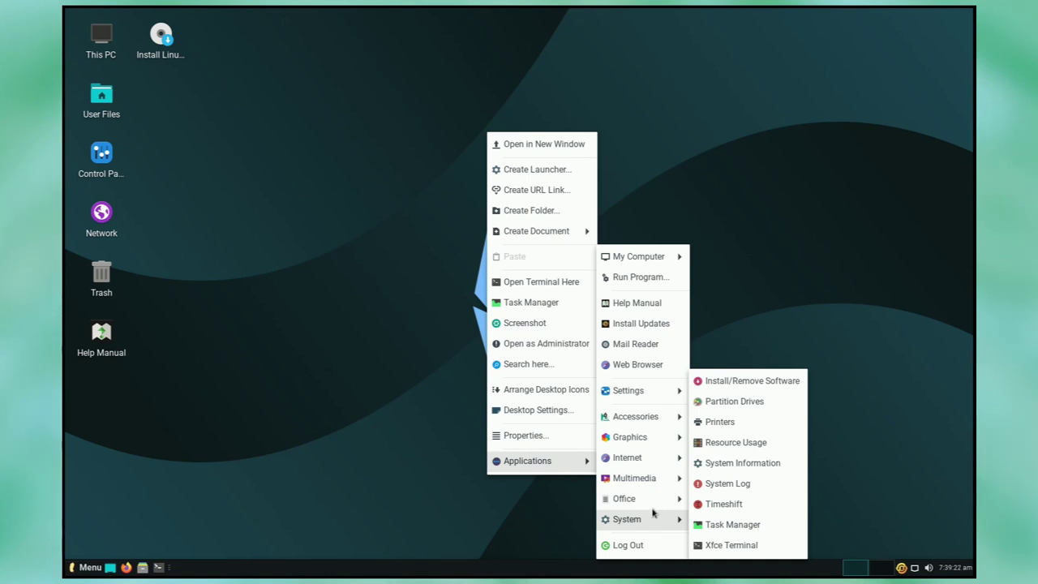
left_click(396, 325)
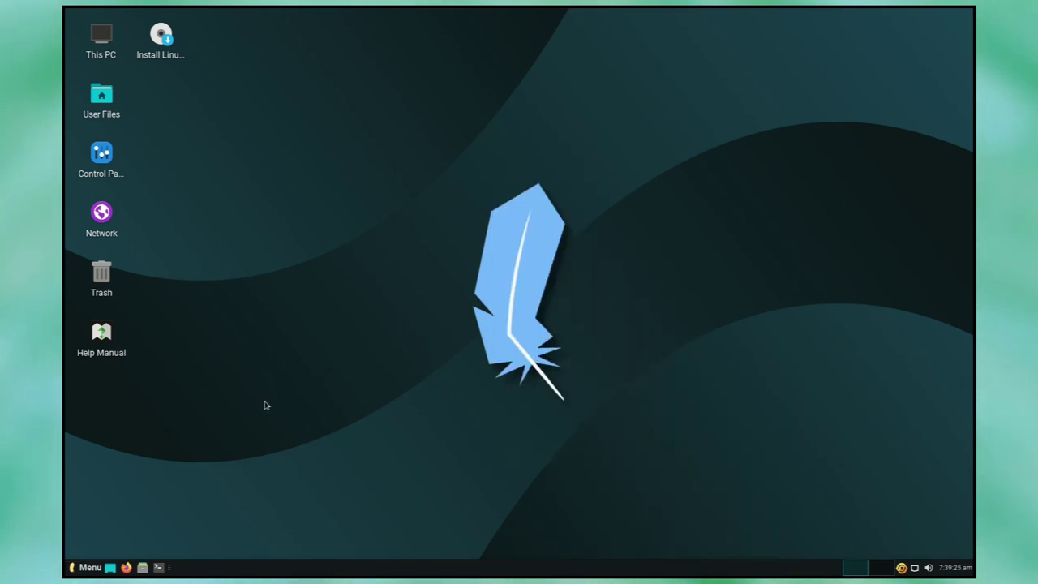
Step: Browse the main menu's categories up to All Applications, enlarge the menu and shrink it back, and close it
left_click(88, 570)
mouse_move(171, 418)
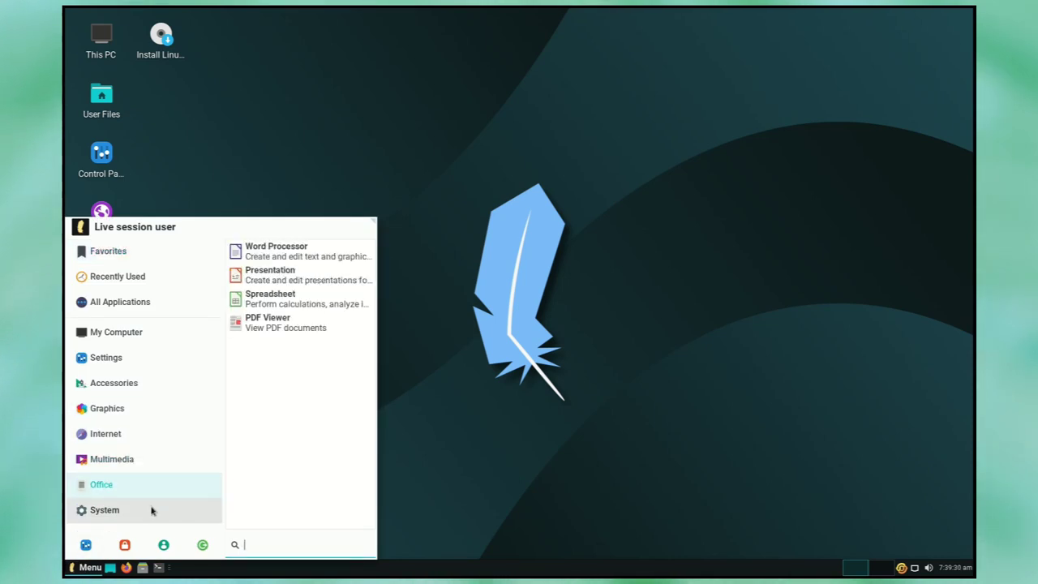
mouse_move(169, 439)
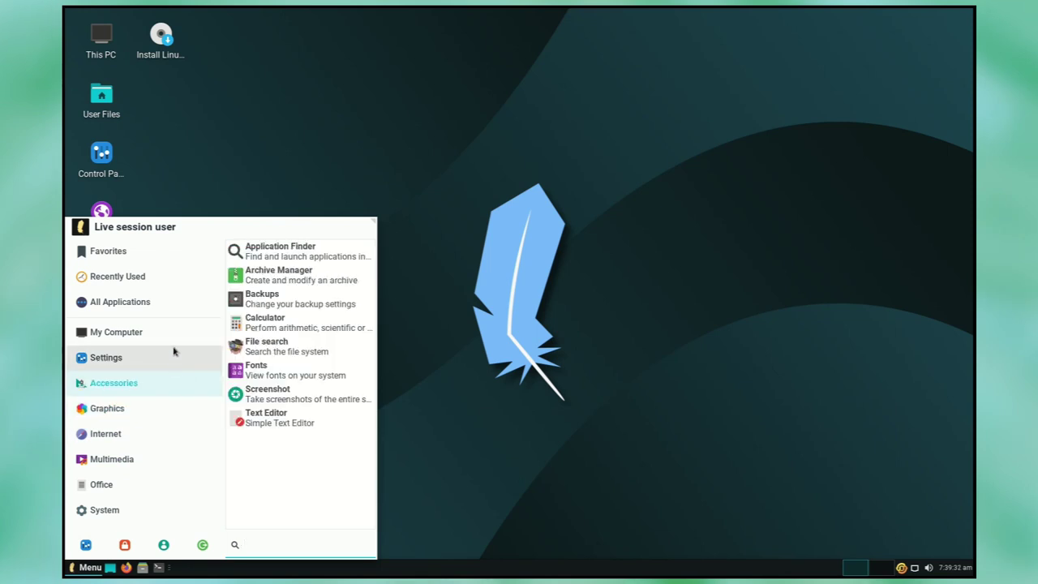
mouse_move(176, 304)
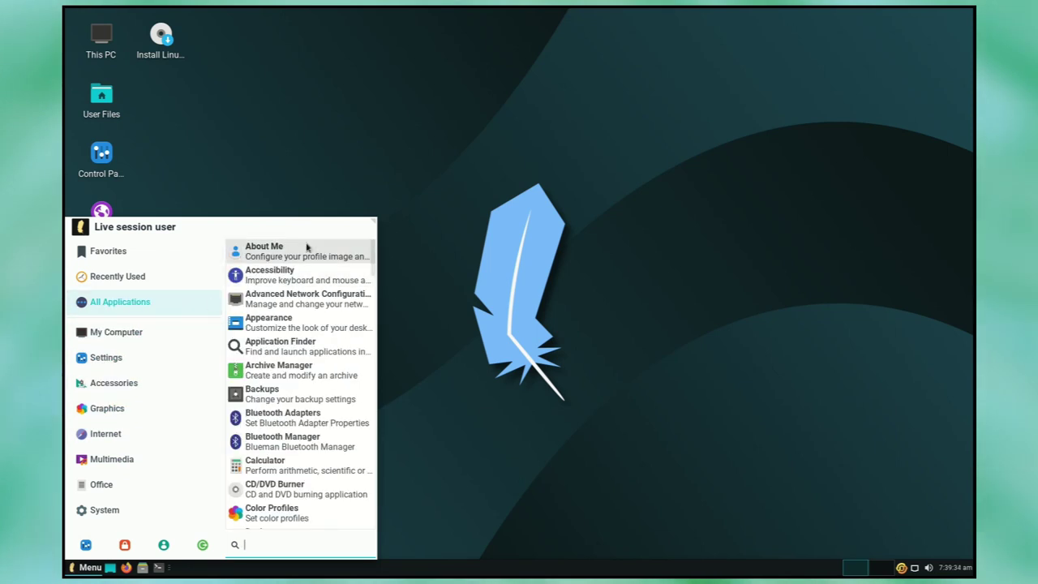
left_click_drag(372, 220, 726, 96)
left_click_drag(649, 146, 370, 226)
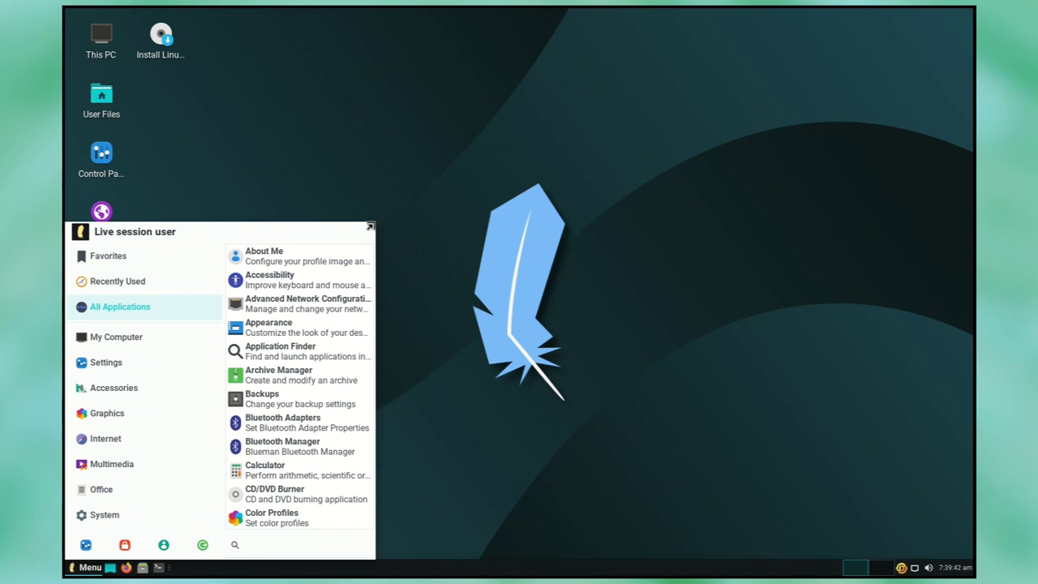
left_click(508, 274)
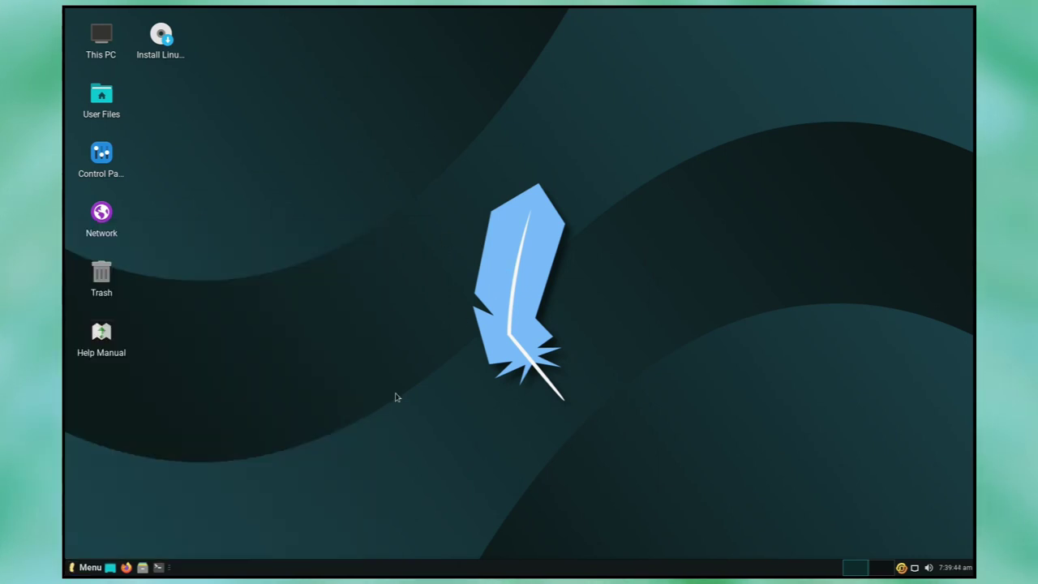
Step: Open User Files, try restoring and maximizing the file manager window, and place it unmaximized near the desktop's centre
double_click(101, 95)
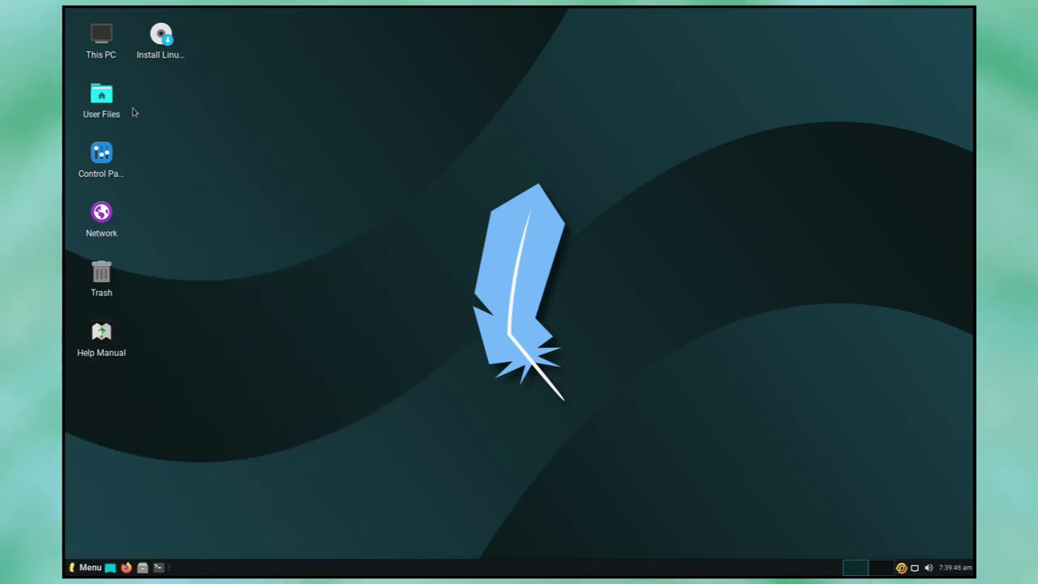
left_click_drag(459, 23, 686, 165)
left_click(803, 158)
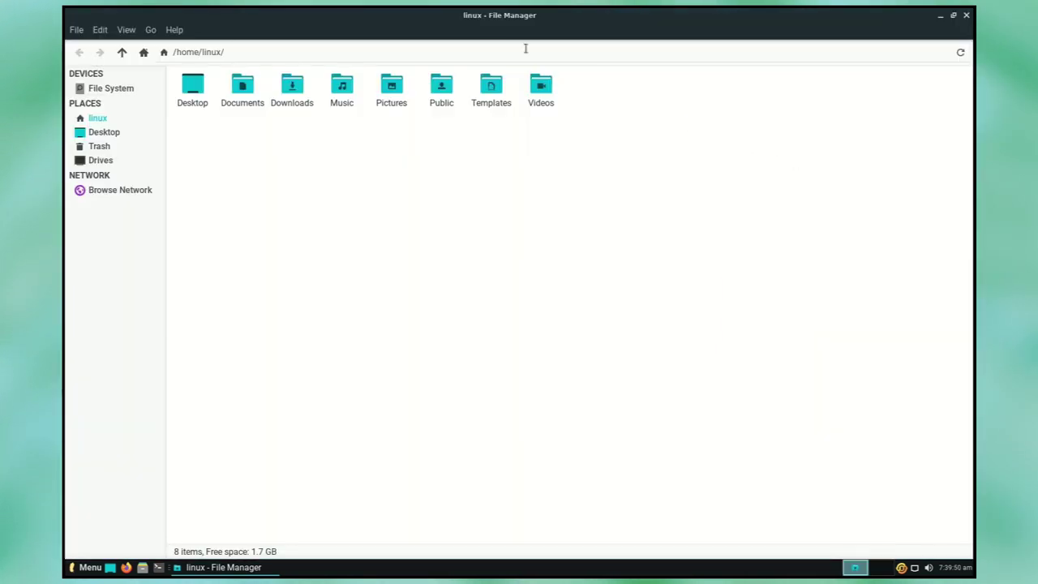
double_click(490, 19)
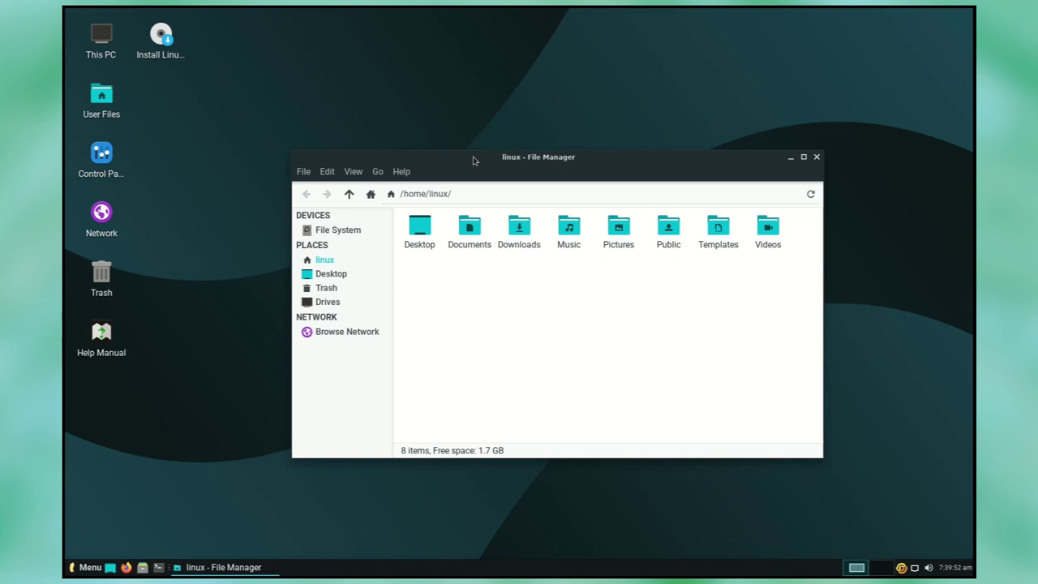
left_click_drag(474, 160, 414, 110)
Step: View the file manager's About information and close it
left_click(342, 126)
left_click(357, 164)
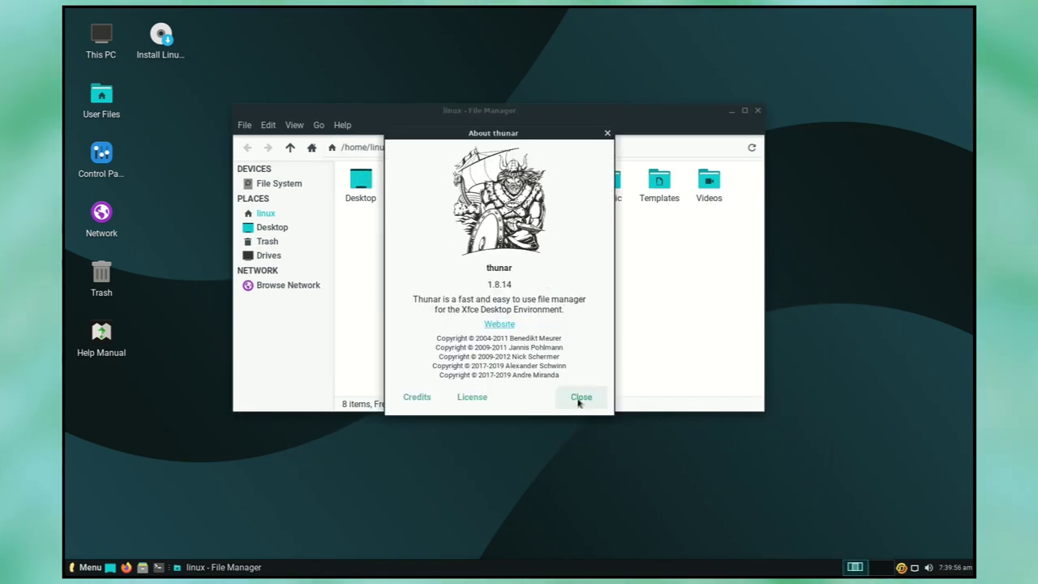
left_click(581, 397)
Step: Enlarge the file manager's folder icons by three zoom levels and reduce them by two
key("ctrl+plus")
key("ctrl+plus")
key("ctrl+plus")
key("ctrl+minus")
key("ctrl+minus")
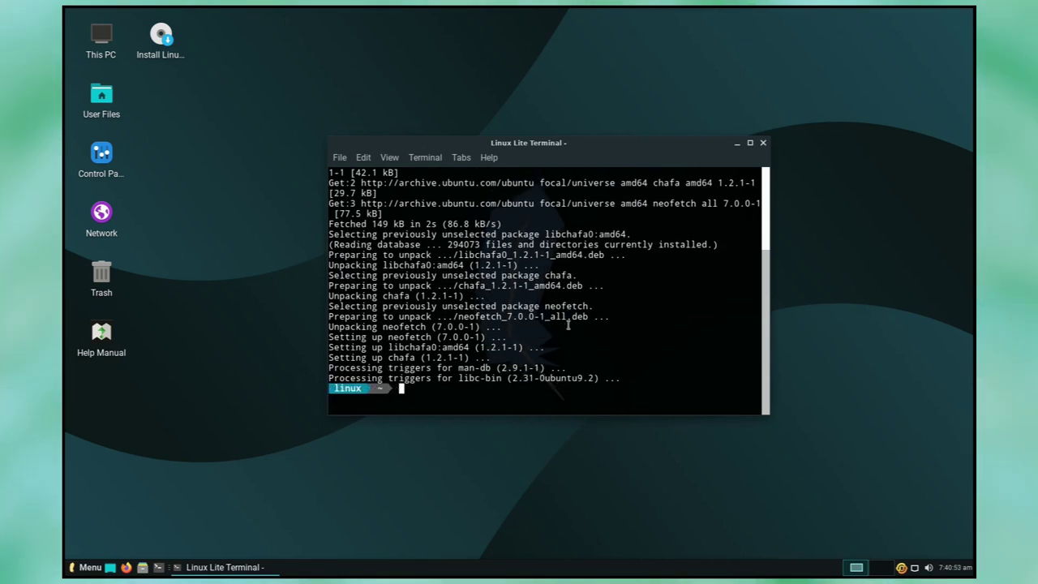
Step: Run neofetch in the terminal and enlarge the terminal window so that the full output fits
type("neofetch")
key("Return")
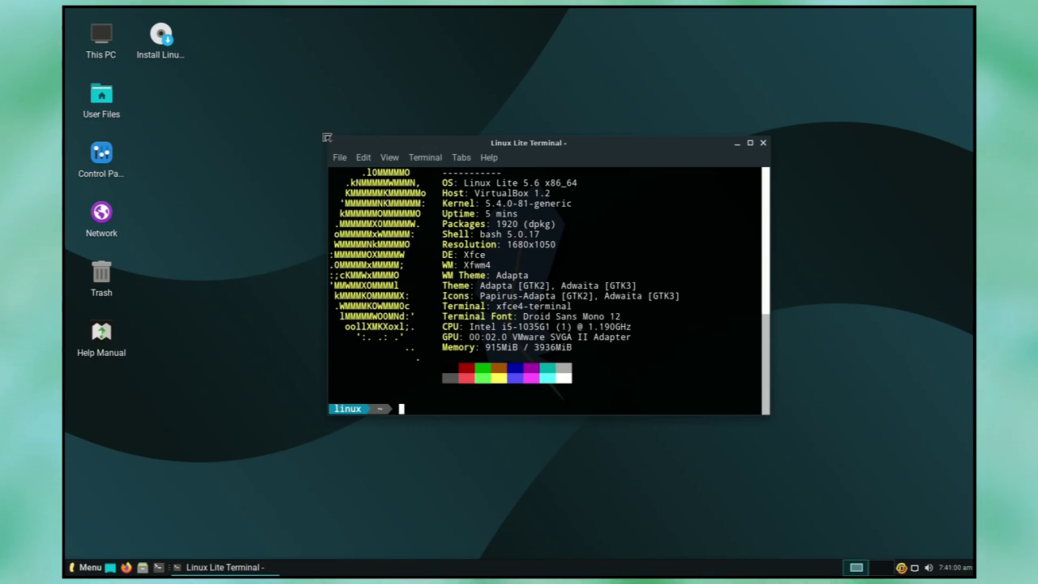
left_click_drag(327, 138, 284, 86)
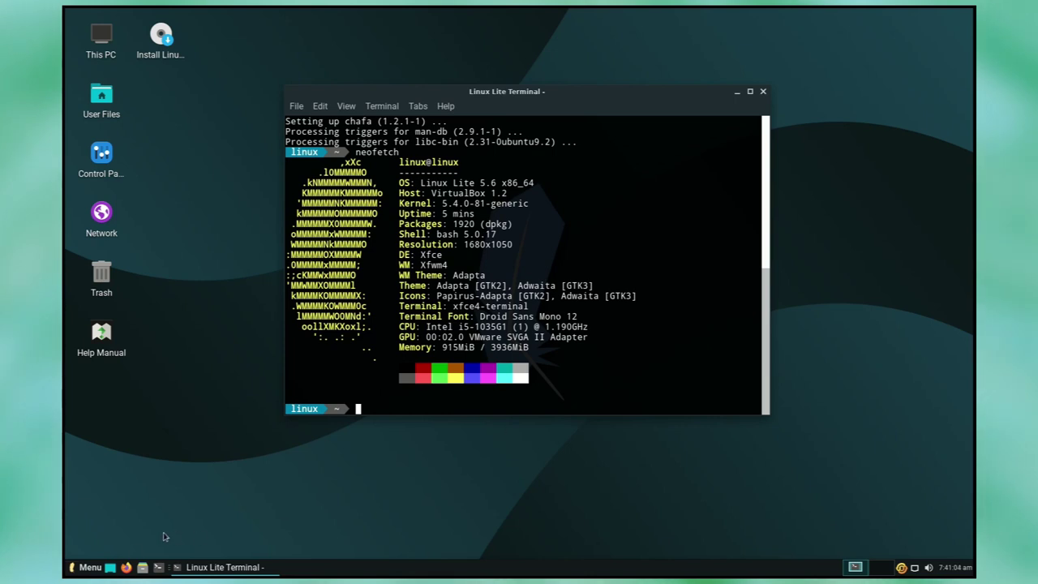
Step: Open a file manager window alongside the terminal and cycle through both windows with the window switcher
left_click(142, 567)
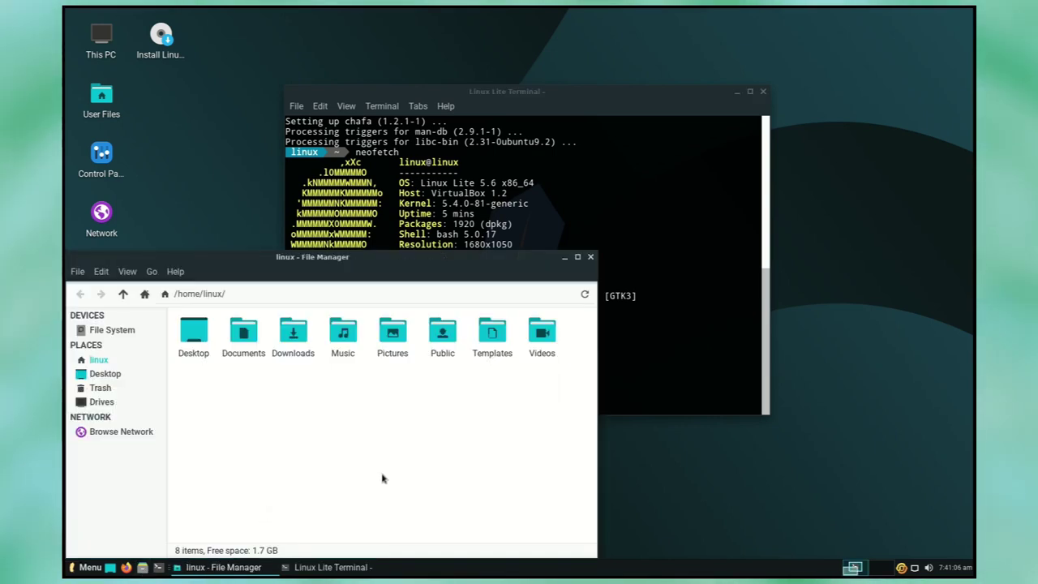
key("alt+Tab")
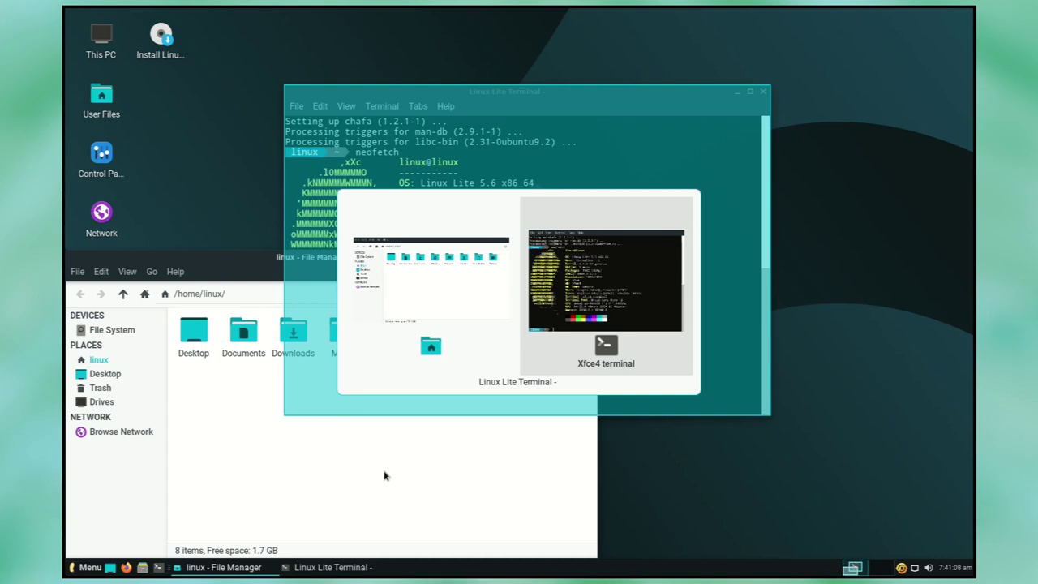
key("Tab")
key("Tab")
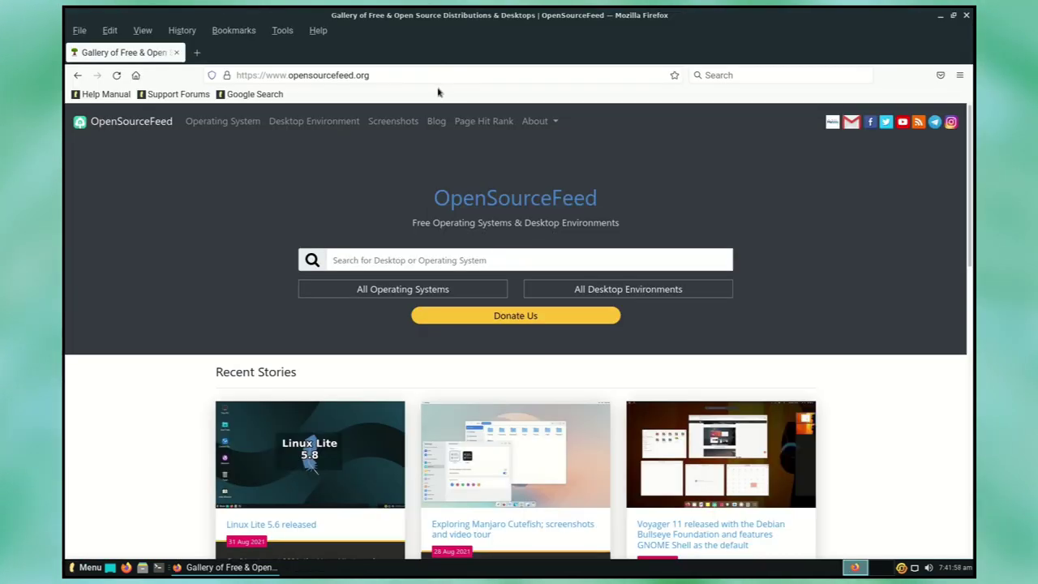
Step: Open the Linux Lite 5.6 release story on OpenSourceFeed and look up the About Firefox information
left_click(358, 417)
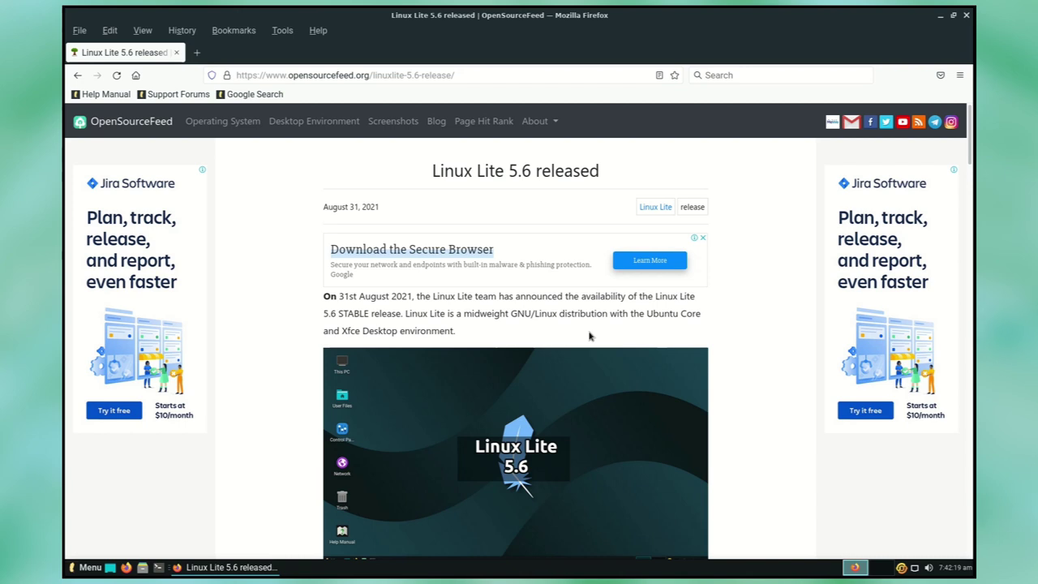
left_click(959, 74)
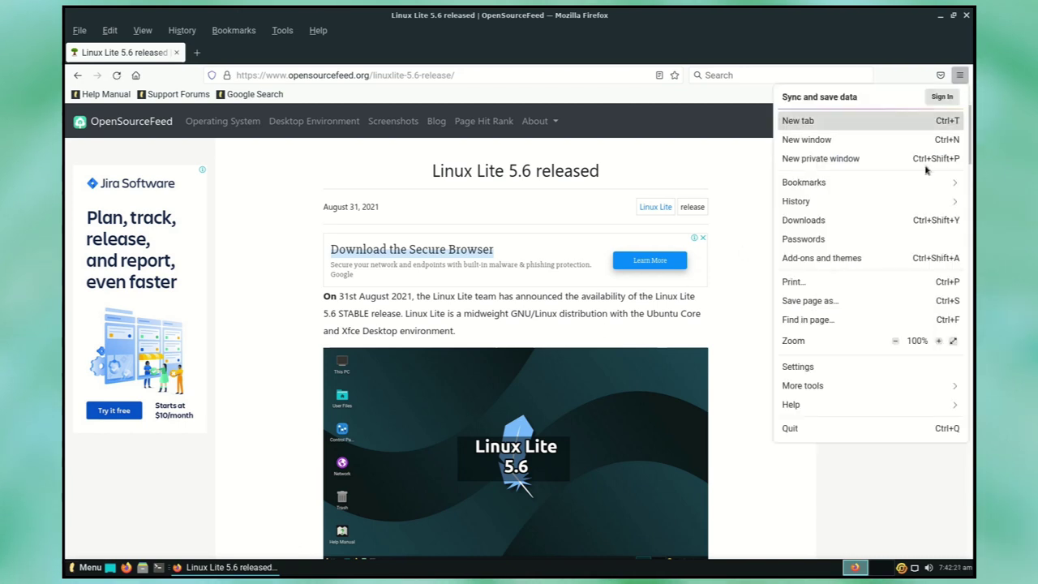
left_click(822, 404)
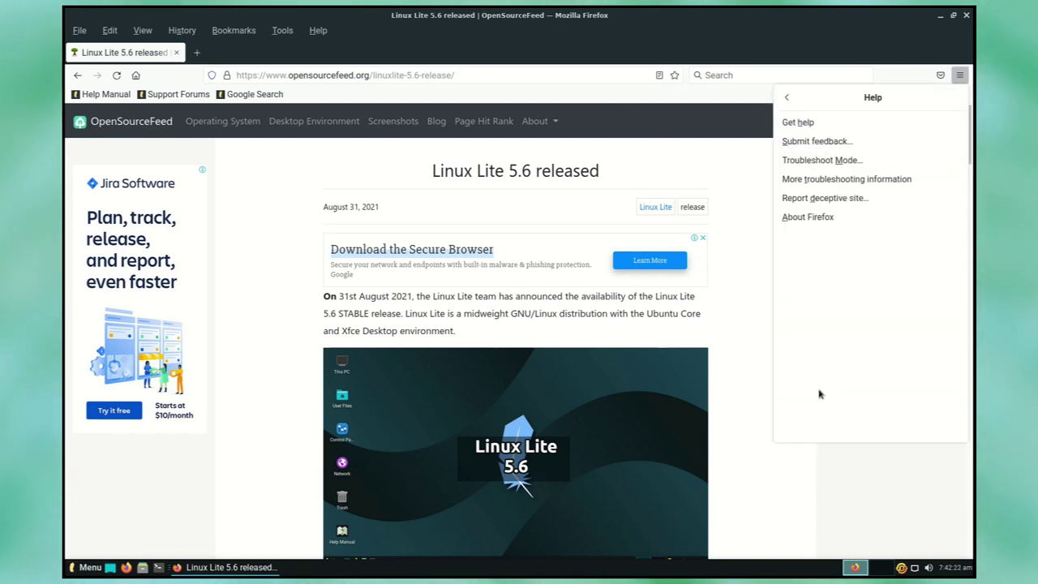
left_click(824, 226)
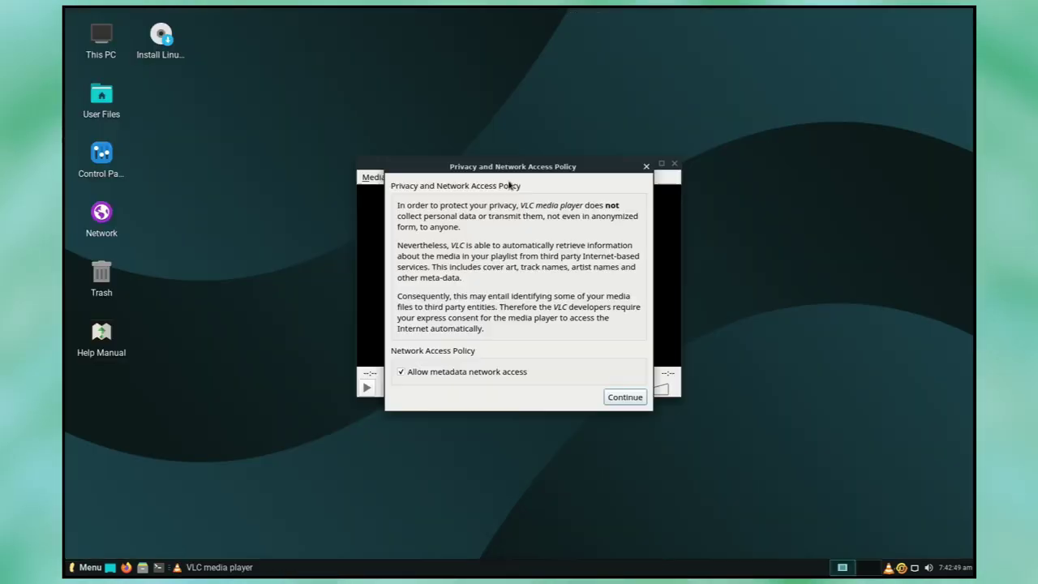
Step: Accept VLC's privacy policy with metadata network access allowed, enlarge the player window, and open its About information
left_click(625, 397)
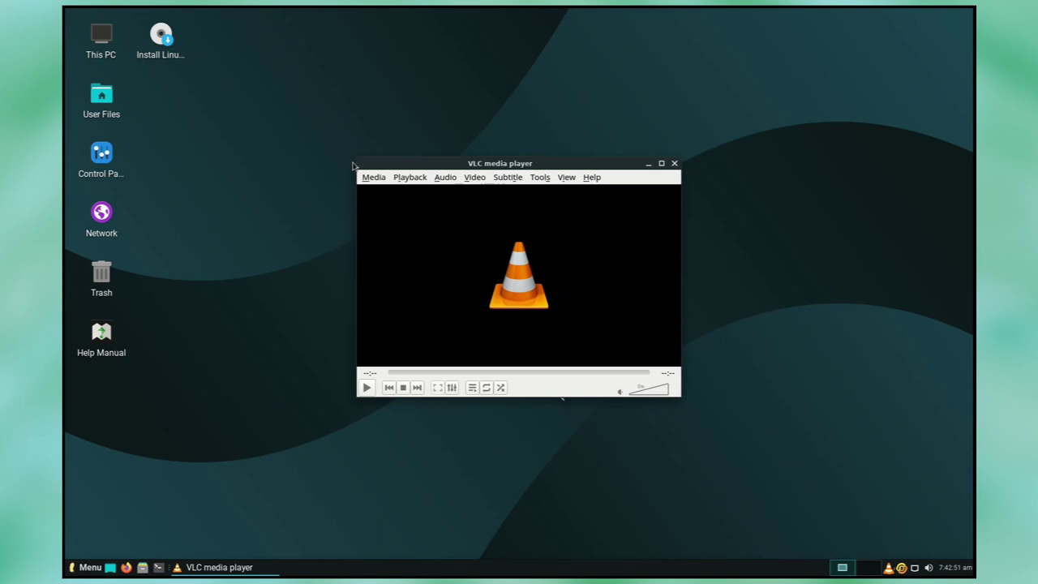
left_click_drag(357, 161, 186, 73)
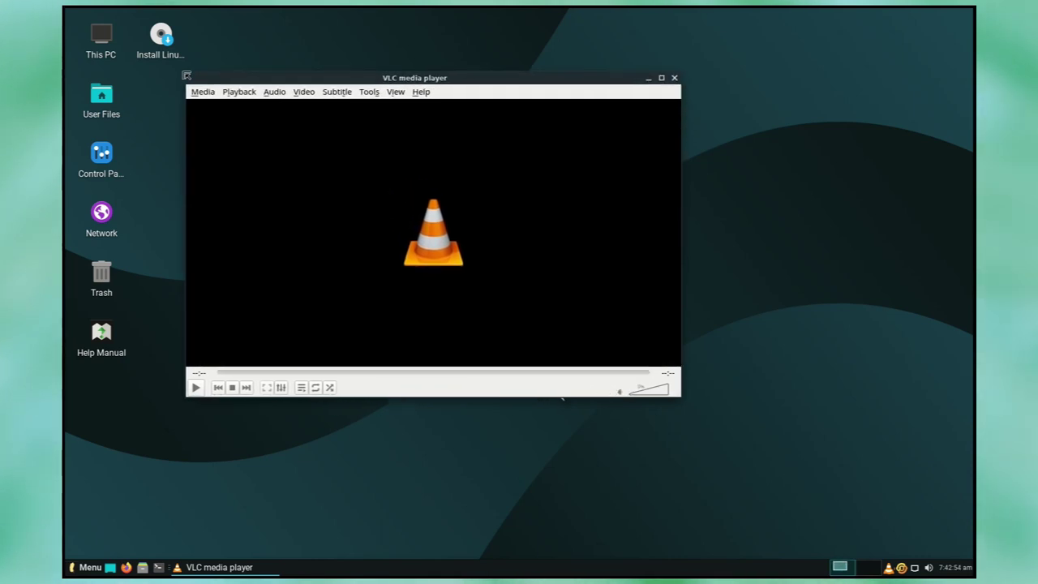
left_click(423, 92)
left_click(439, 126)
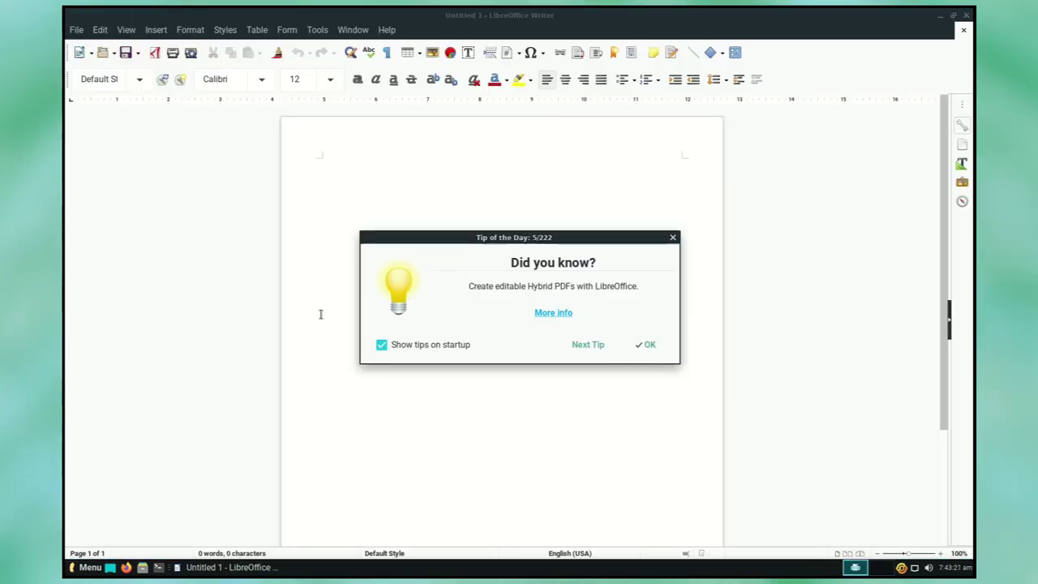
Step: Dismiss the tip and write "Linux Lite 5.6" and "Towards the Pay What You Want mode." on two lines, with "Pay What You Want" in italics
left_click(643, 344)
type("Linux Lite 5.6")
key("Return")
type("Towards the")
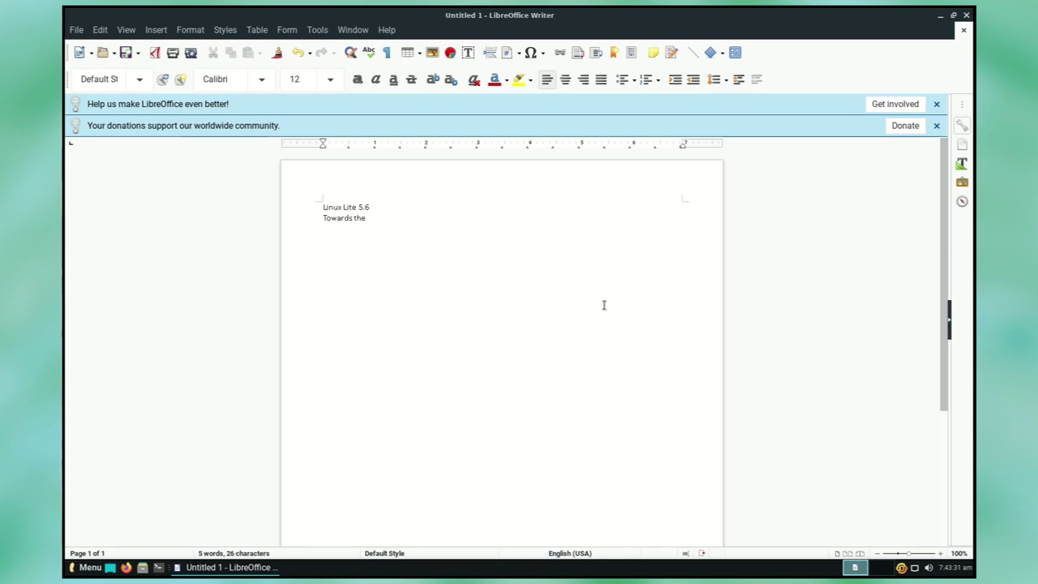
key("ctrl+i")
type("Paymhat You Want")
key("ctrl+i")
type("mode.")
Step: Apply the Title style to the "Linux Lite 5.6" line and the Subtitle style to the line below it
triple_click(332, 207)
left_click(139, 79)
left_click(96, 152)
left_click_drag(464, 243, 321, 243)
left_click(140, 78)
left_click(101, 203)
left_click(475, 282)
left_click(387, 29)
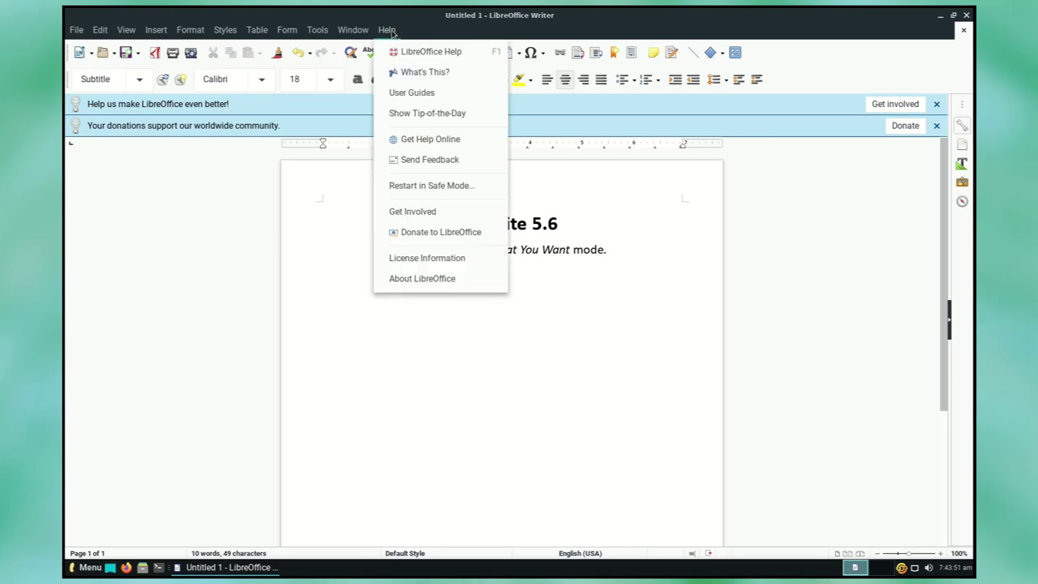
key("Escape")
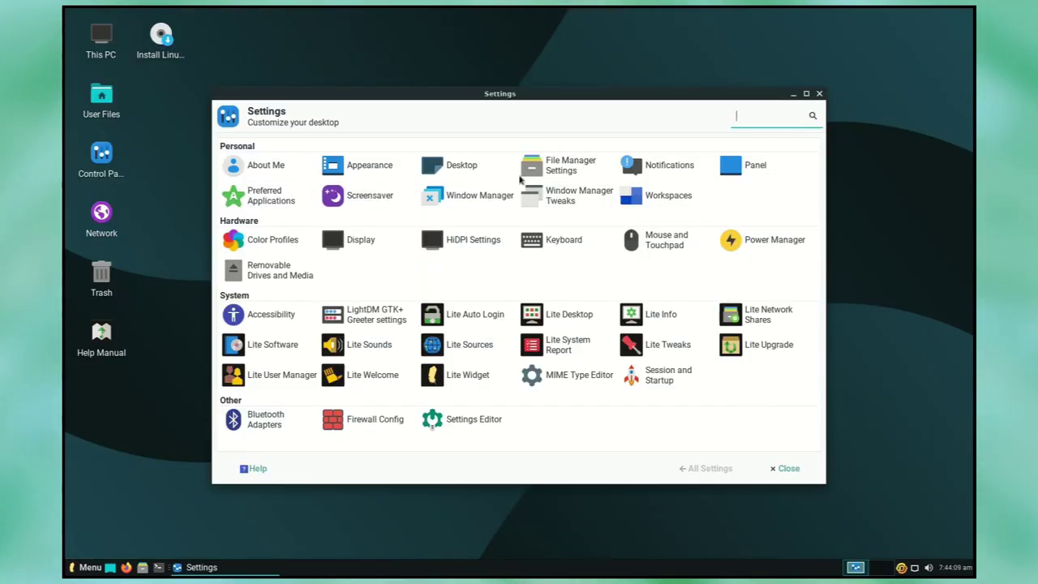
Step: Examine the display, appearance and item settings of Panel 1 and return to the settings overview
left_click(750, 167)
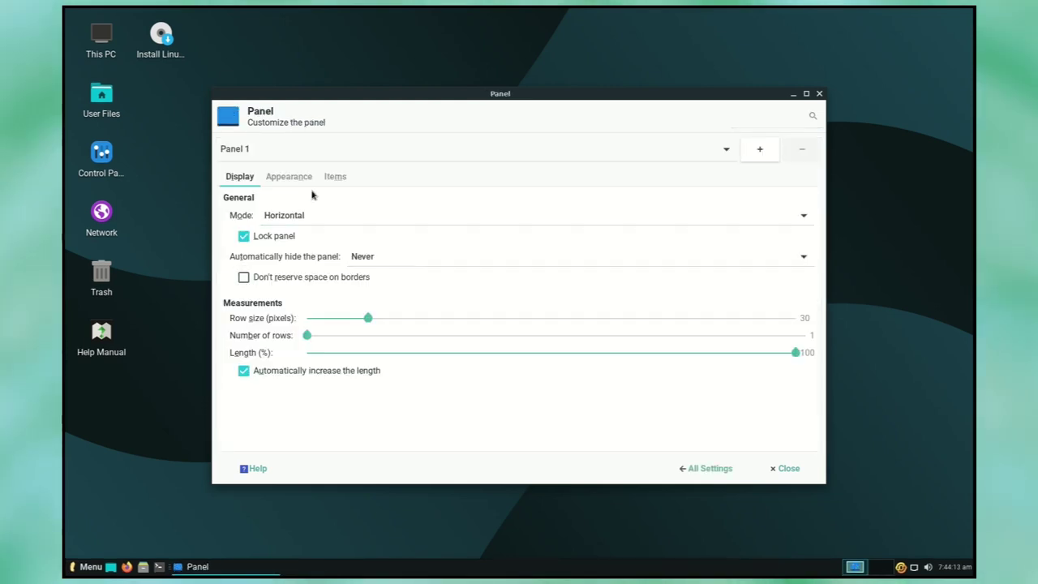
left_click(288, 181)
left_click(336, 180)
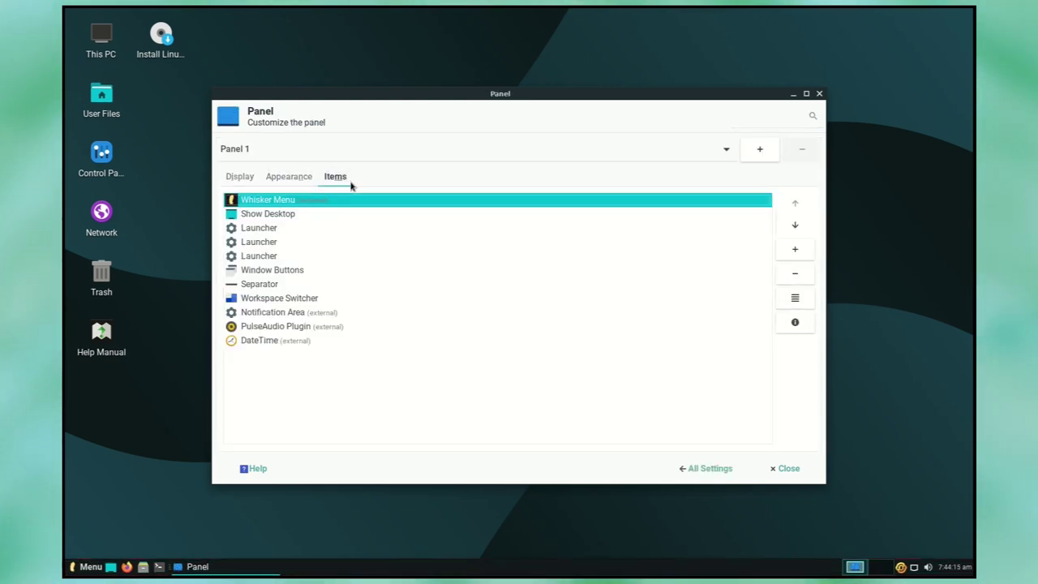
left_click(695, 470)
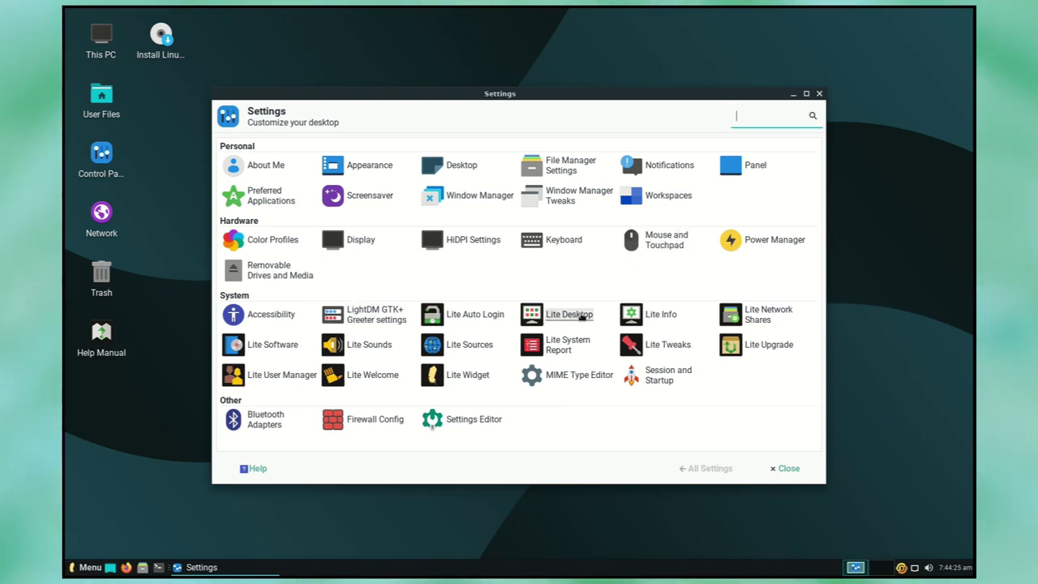
Step: Examine the desktop icon options in Lite Desktop, cancel them, then check Lite Info and dismiss its message
left_click(587, 318)
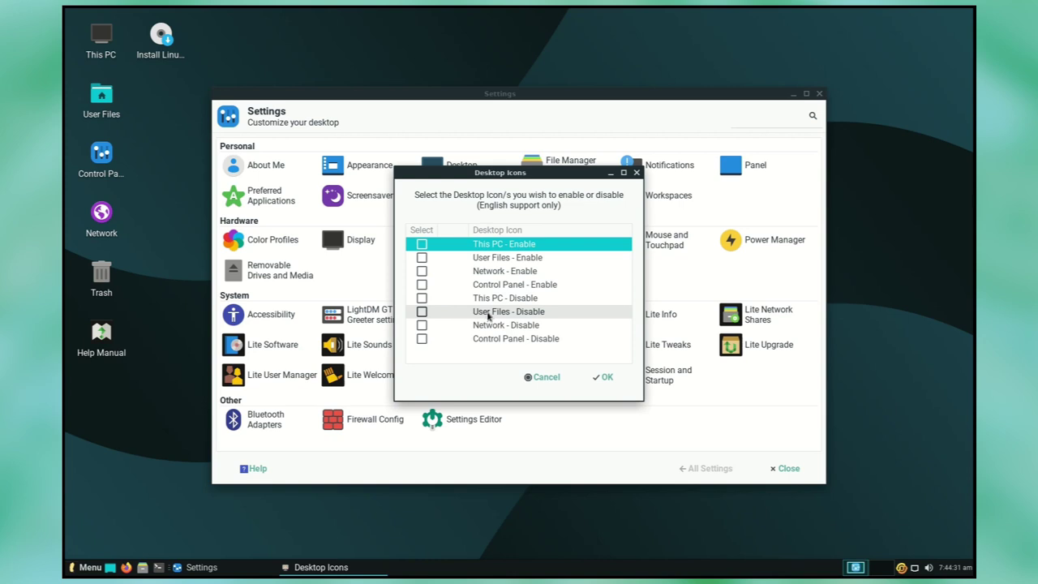
left_click(543, 379)
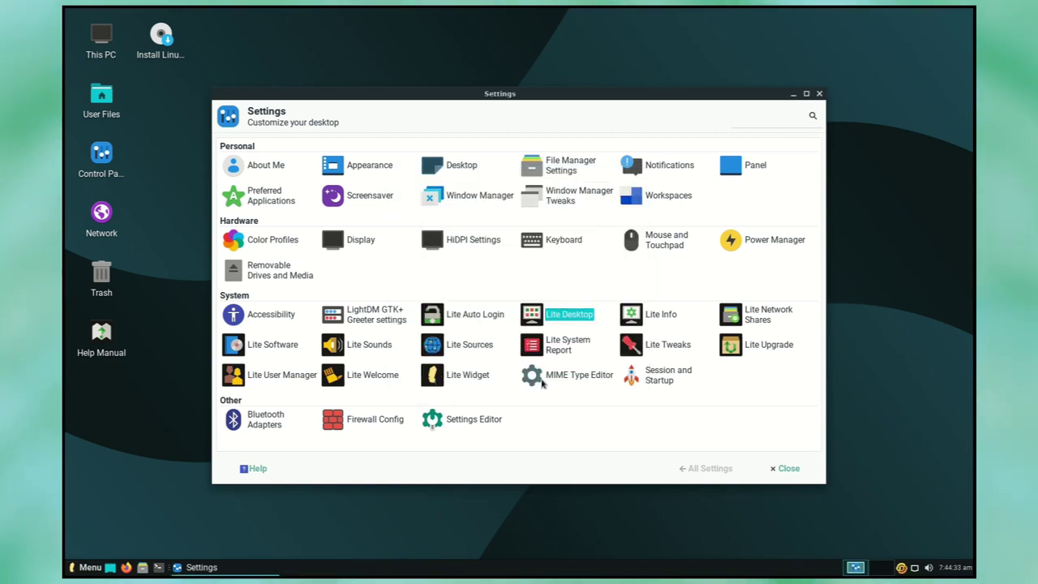
left_click(655, 319)
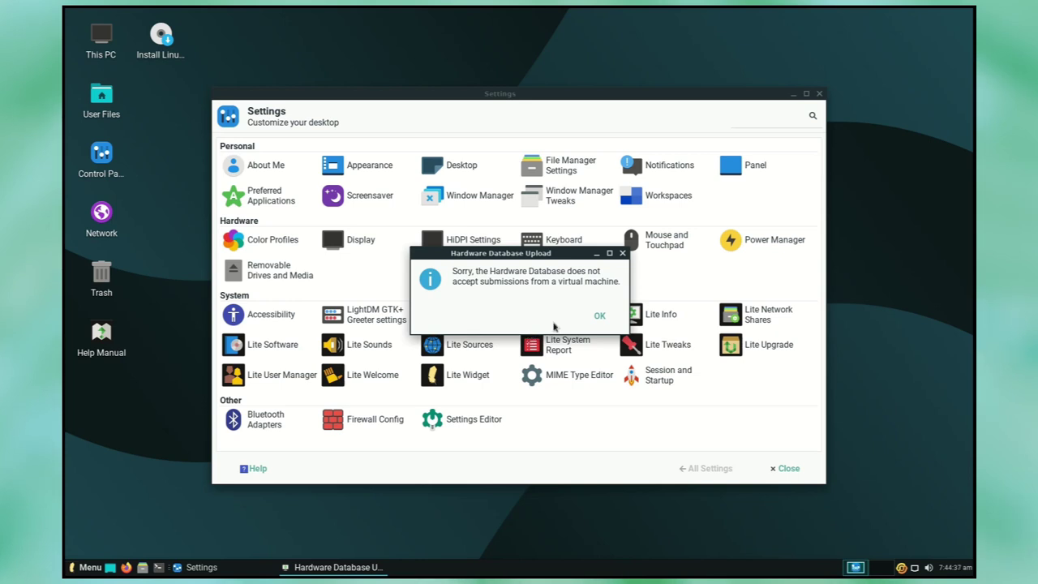
left_click(599, 317)
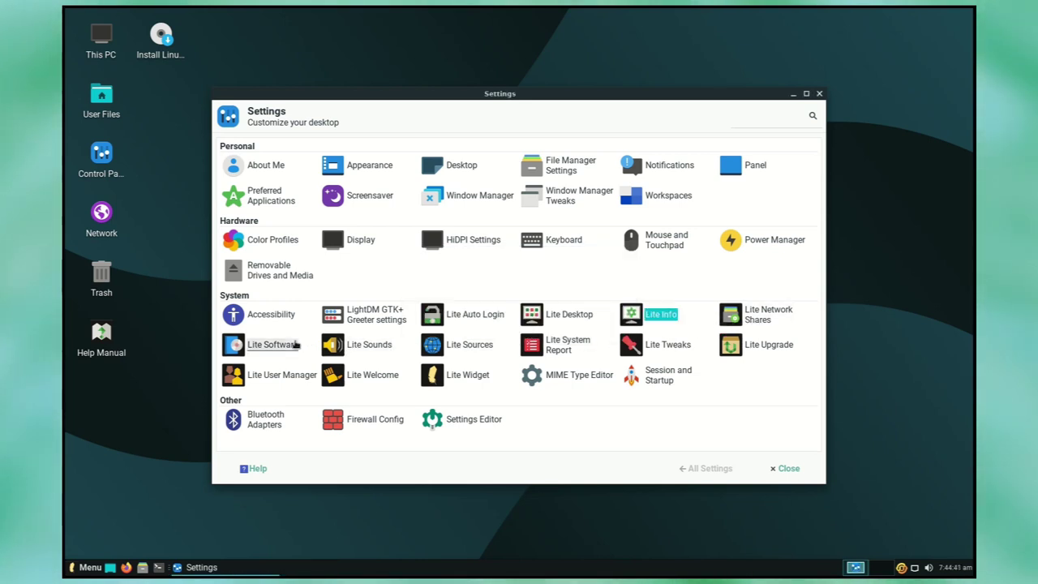
Step: Start Lite Software, update the software sources, and open the Install Software task
left_click(279, 346)
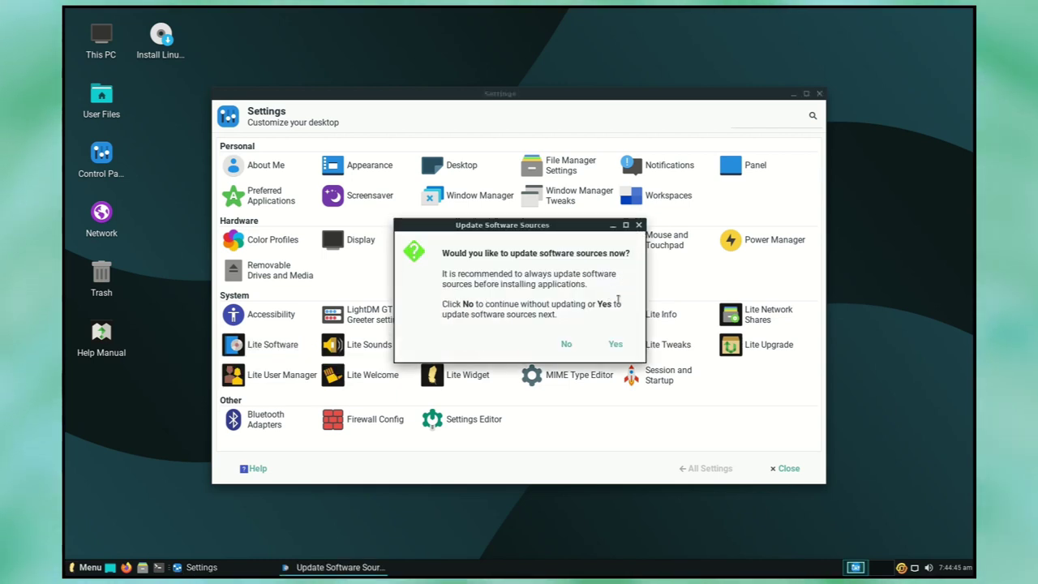
left_click(616, 344)
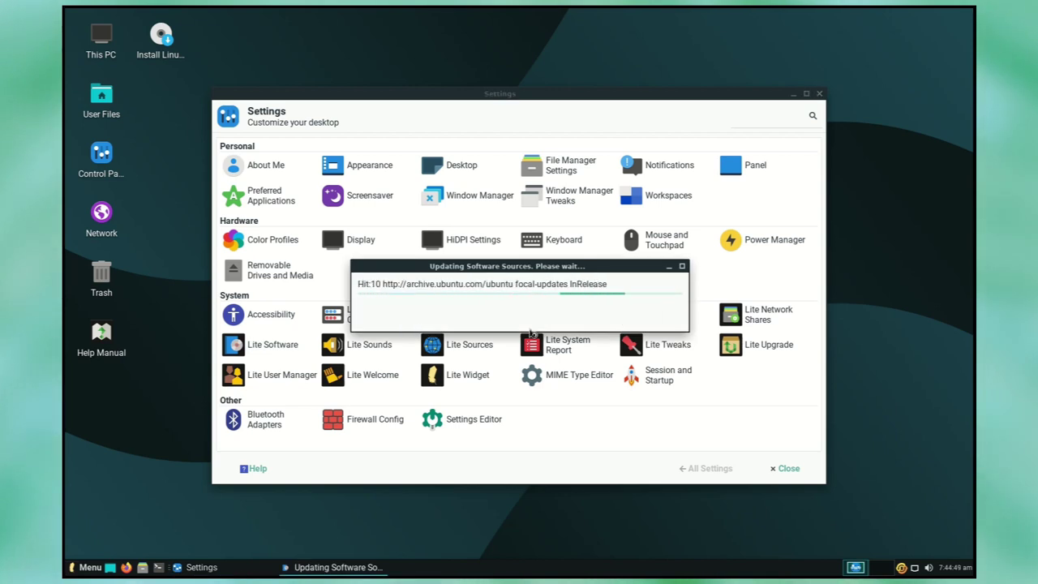
left_click(556, 339)
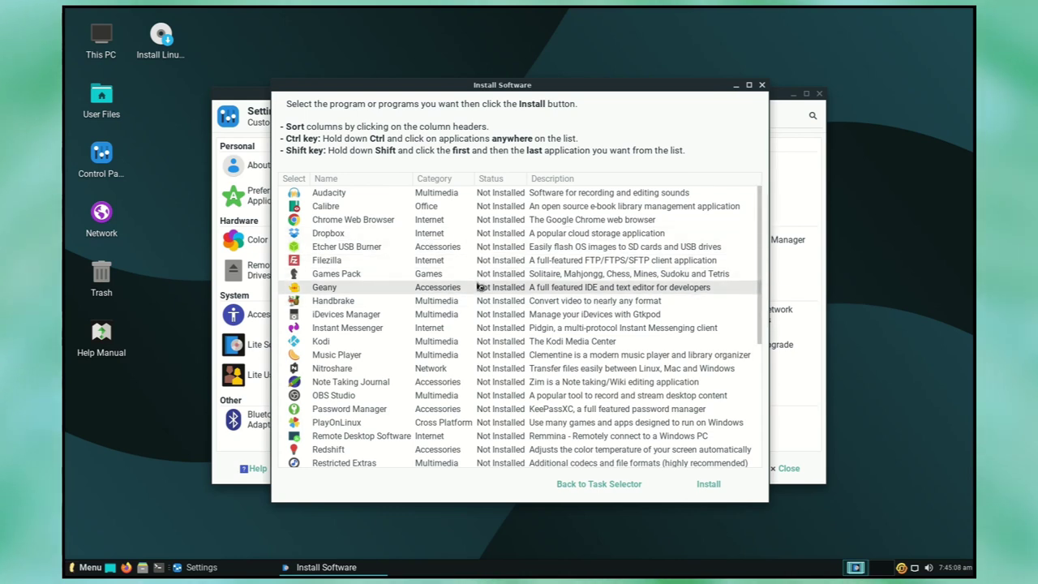
Step: Browse the list of installable programs, highlight Music Player, then return to the task selector and quit Lite Software
scroll(473, 317, "down", 5)
scroll(473, 316, "up", 5)
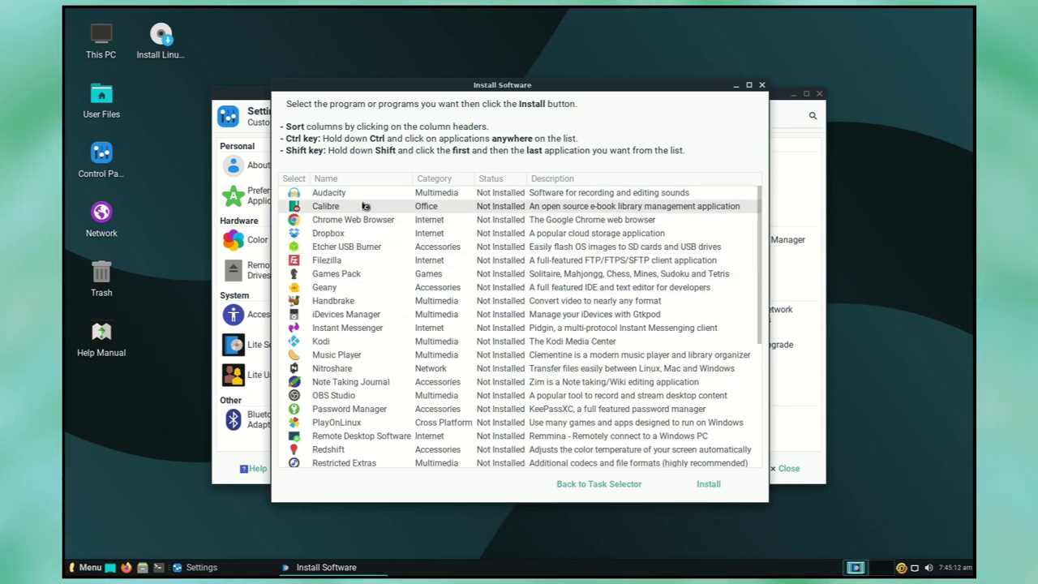
scroll(370, 306, "down", 2)
scroll(370, 317, "up", 2)
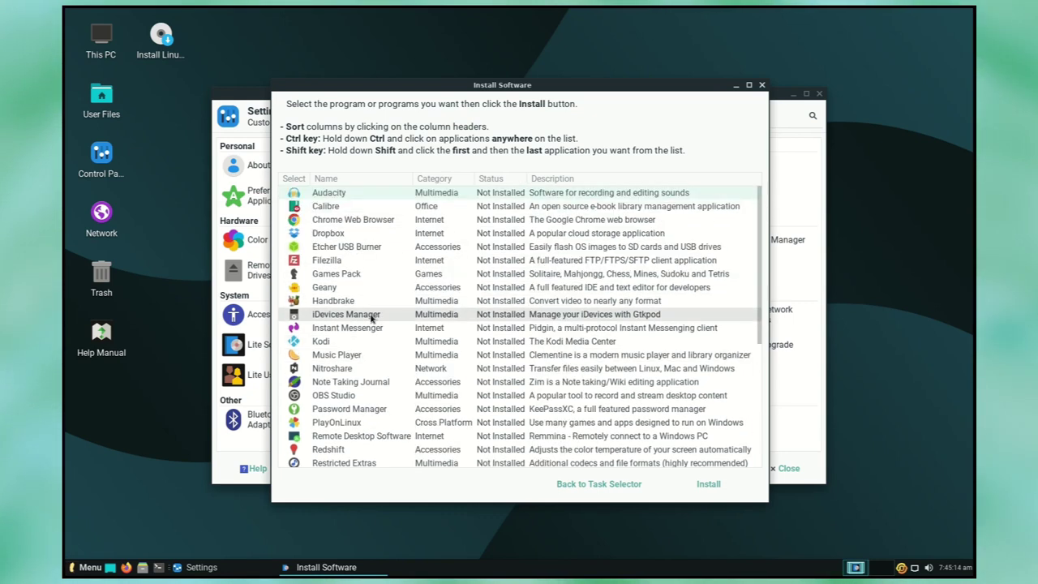
left_click(382, 355)
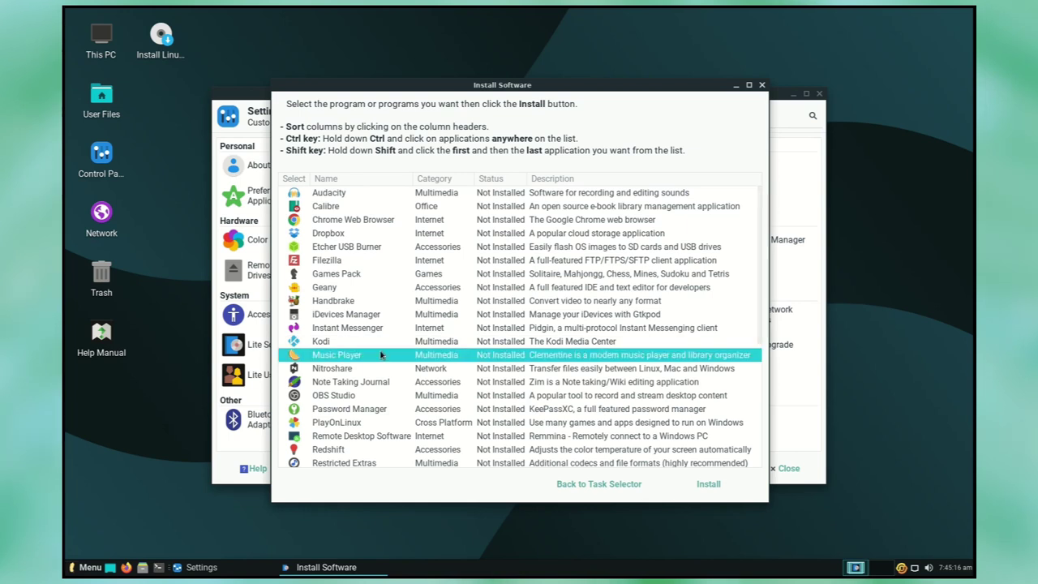
left_click(577, 483)
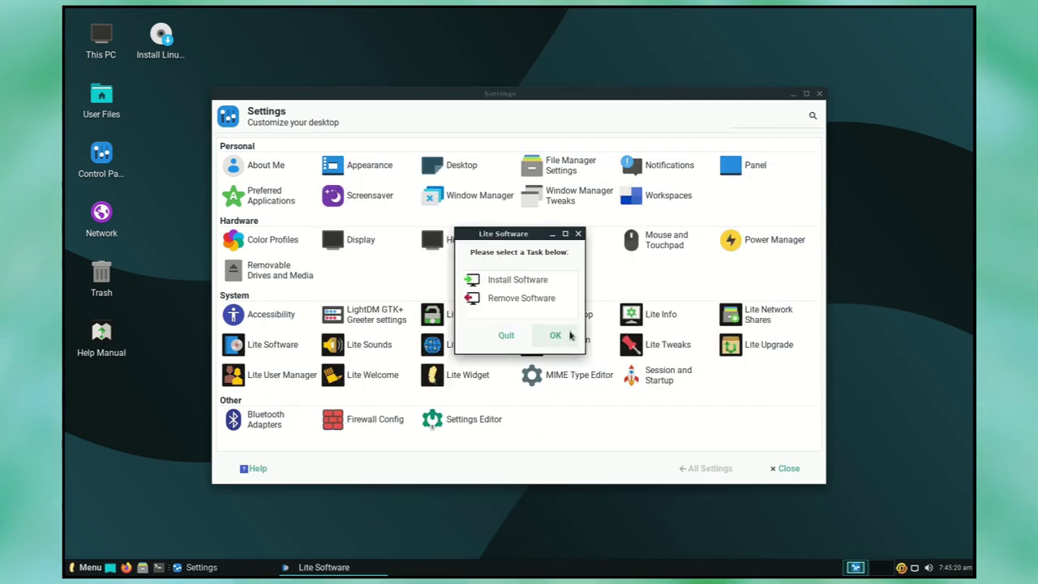
left_click(564, 336)
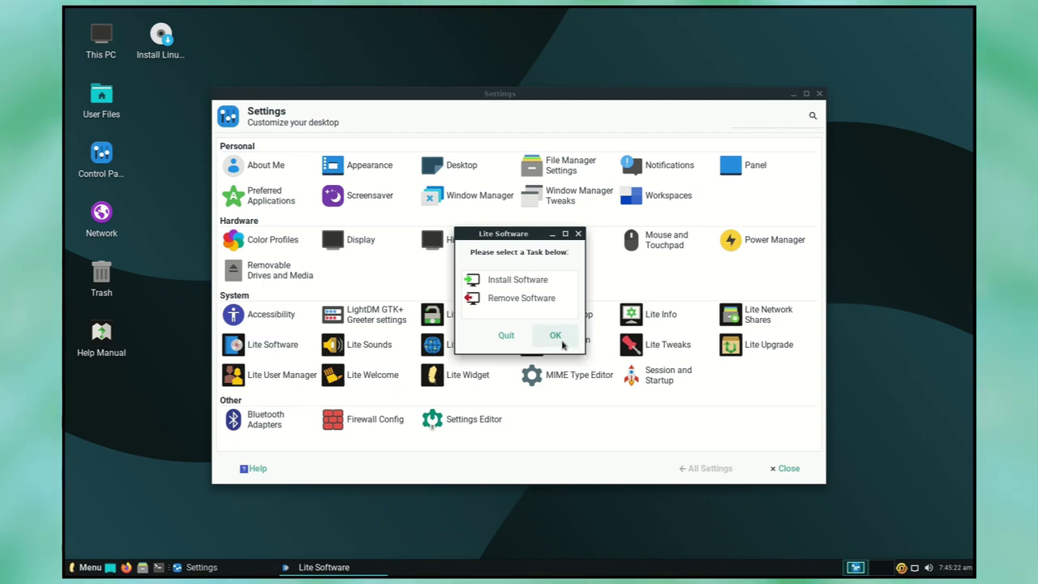
left_click(516, 344)
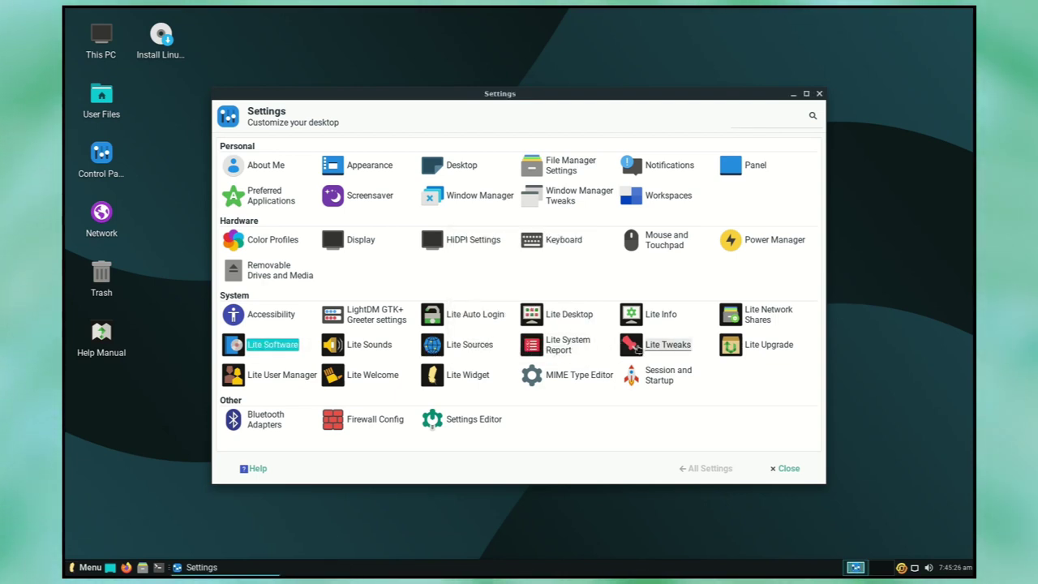
Step: Examine the maintenance tasks offered in Lite Tweaks and quit without running any
left_click(663, 345)
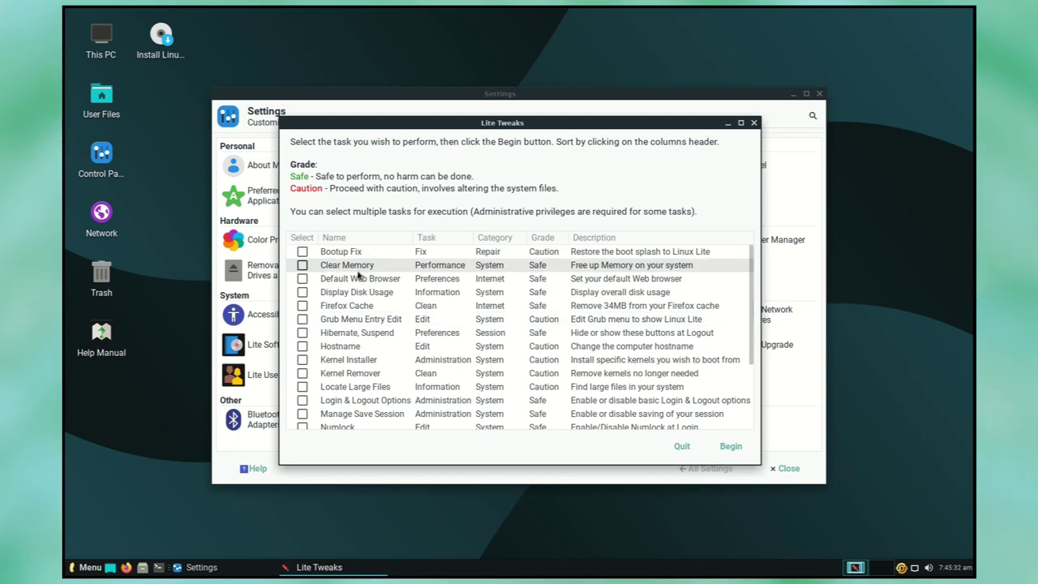
scroll(372, 358, "down", 3)
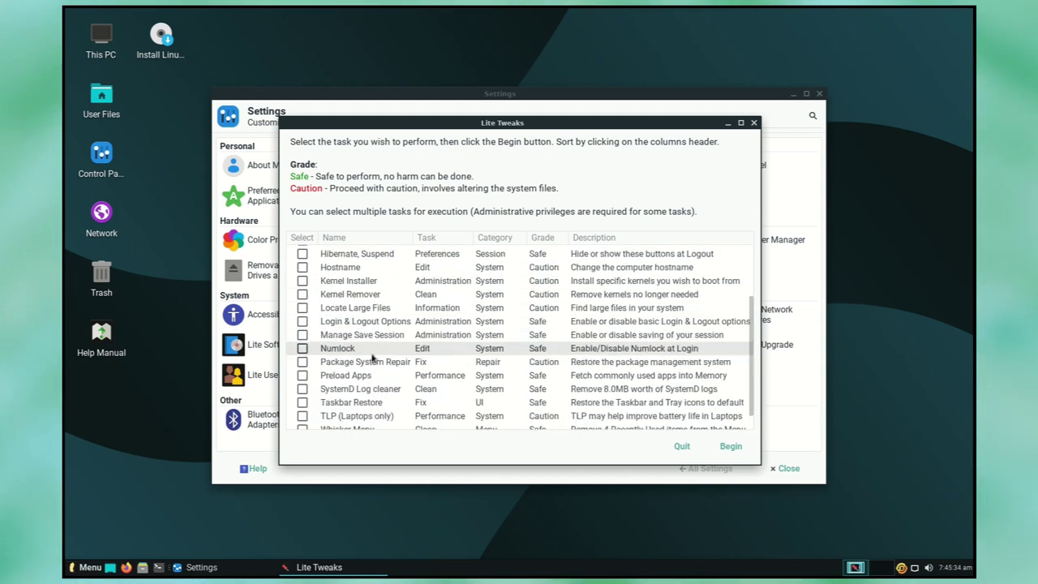
scroll(373, 358, "up", 3)
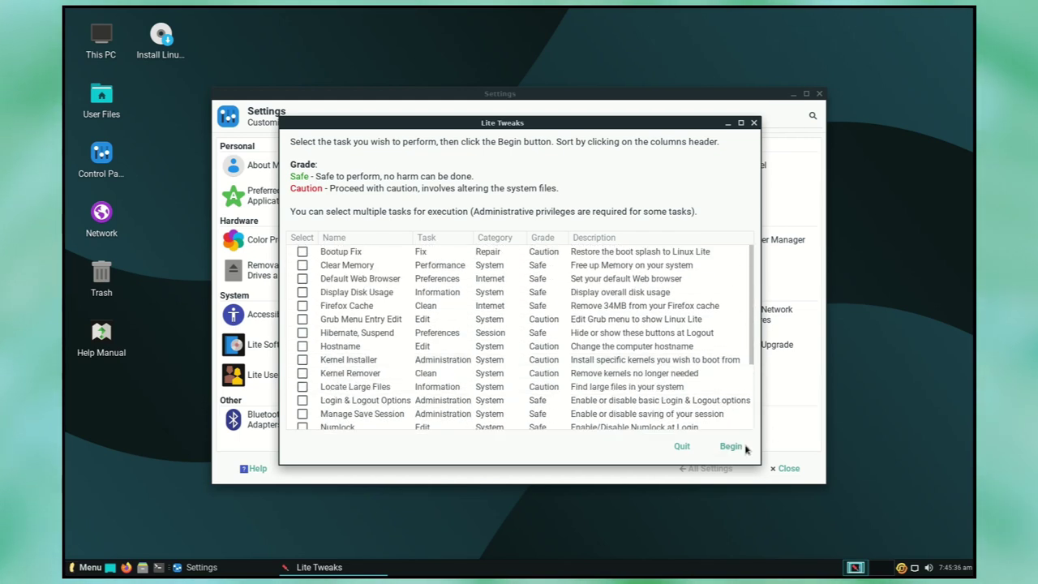
left_click(684, 446)
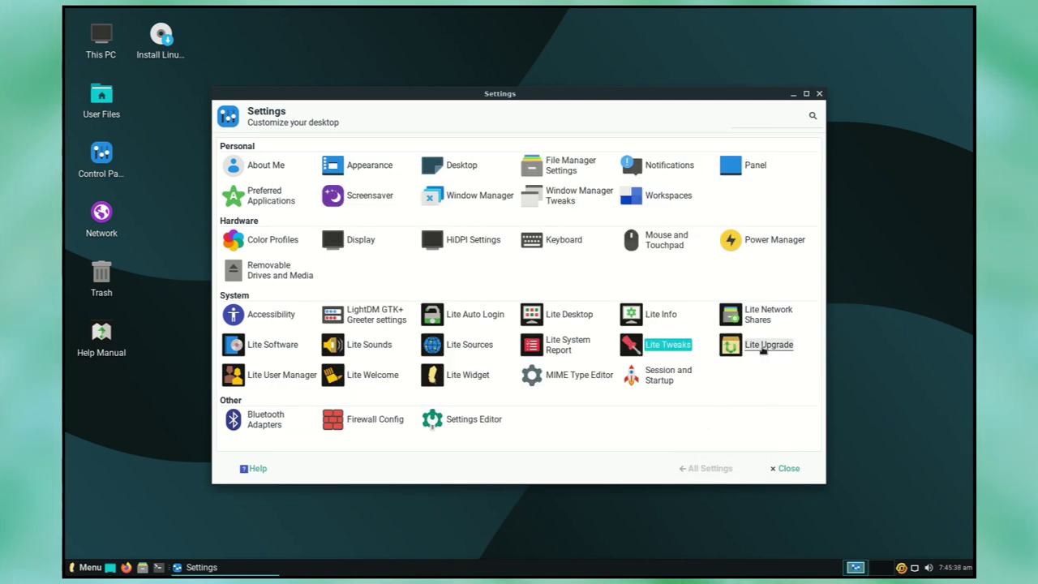
Step: Examine the linux user's group memberships in Lite User Manager and close it
left_click(301, 373)
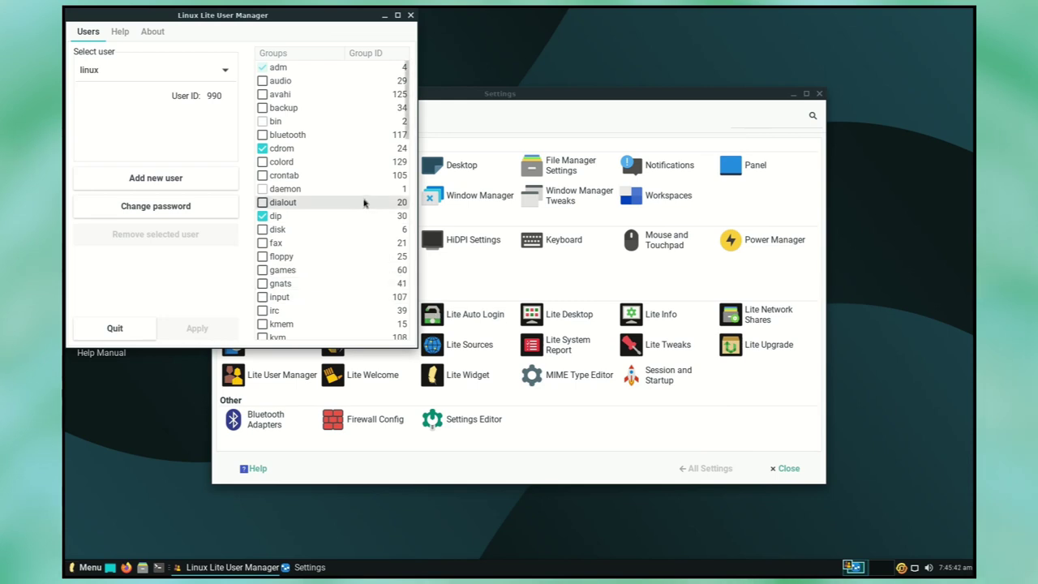
scroll(360, 227, "down", 1)
scroll(357, 227, "down", 3)
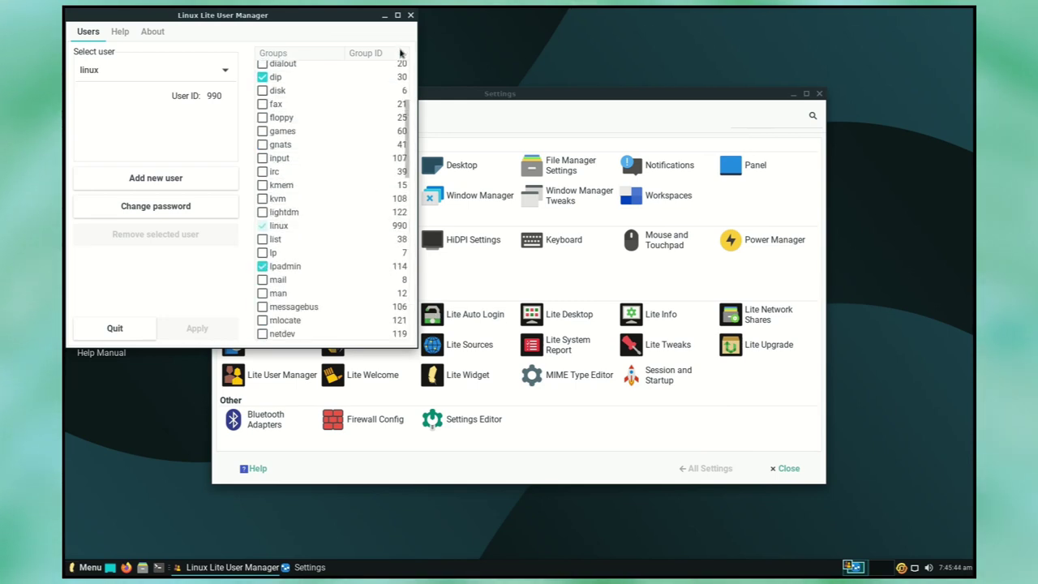
left_click(411, 16)
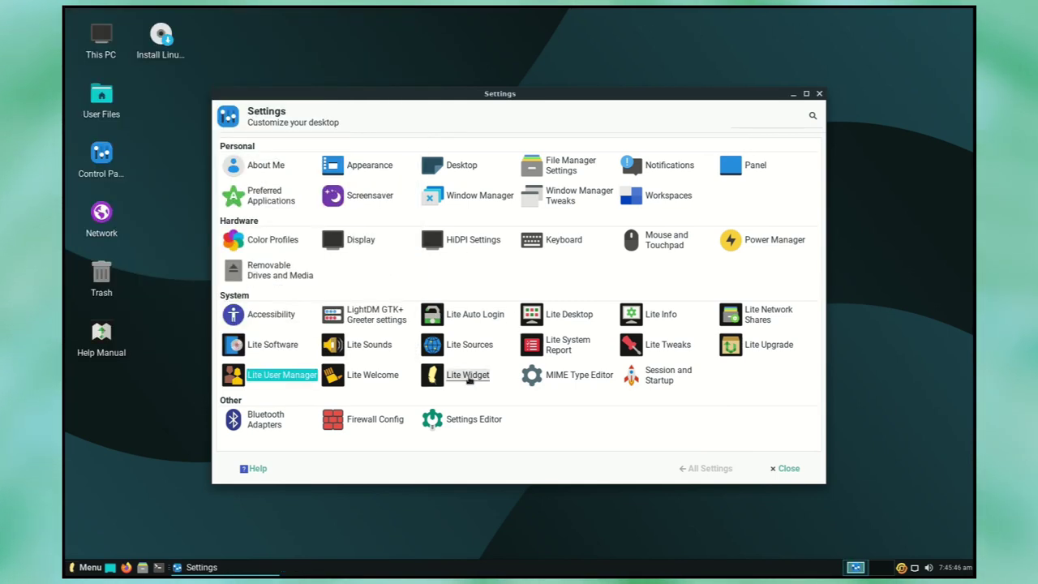
Step: Enable the Lite Widget, move the Settings window aside to uncover it, and close the Lite Widget dialog
left_click(462, 375)
left_click(519, 254)
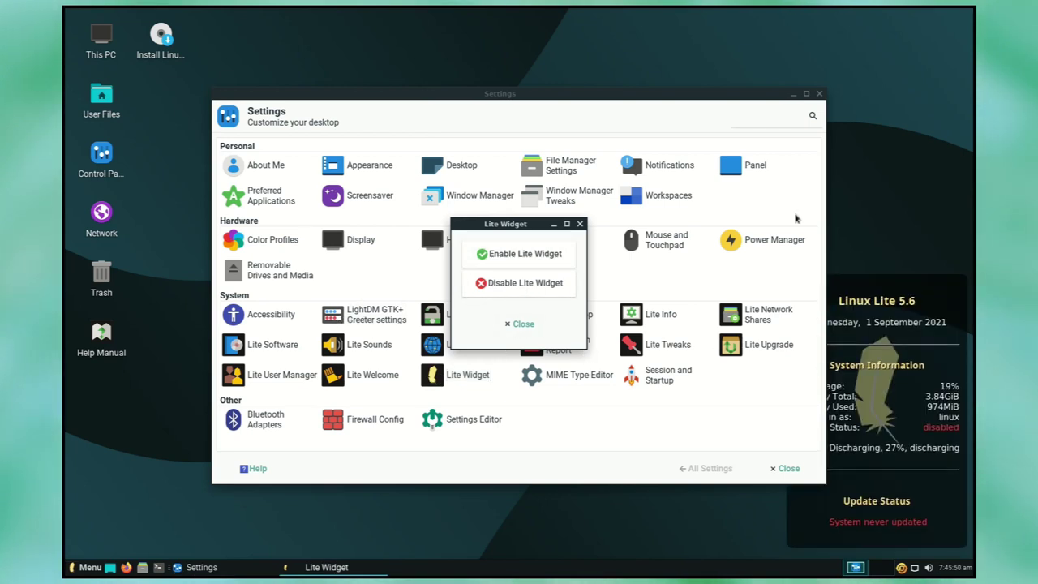
left_click_drag(725, 96, 613, 106)
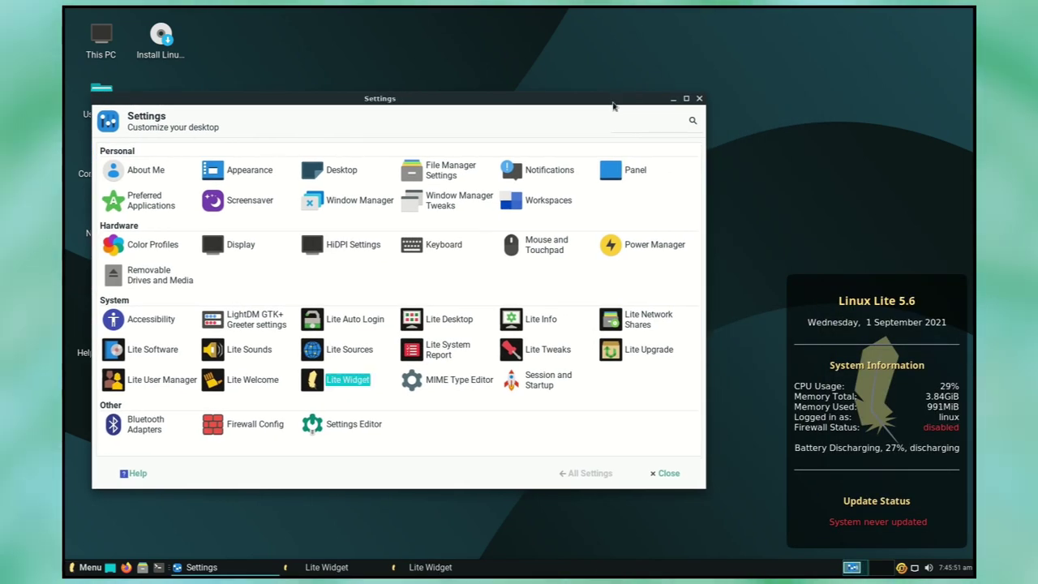
left_click(478, 566)
left_click(584, 320)
left_click(347, 379)
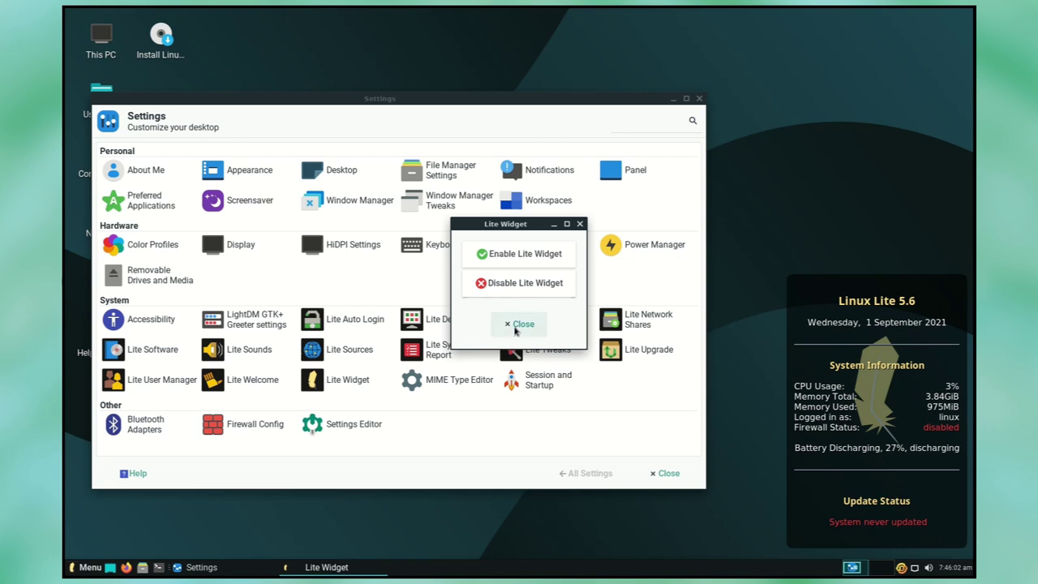
left_click(520, 325)
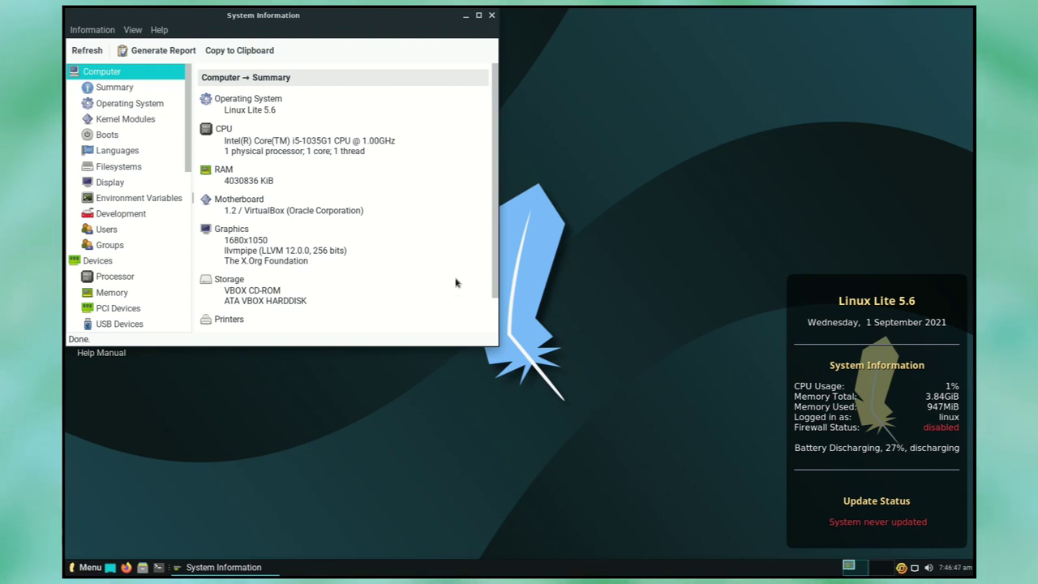
Step: Examine the computer overview and Summary page in System Information and maximize its window
scroll(456, 282, "down", 1)
scroll(456, 283, "up", 1)
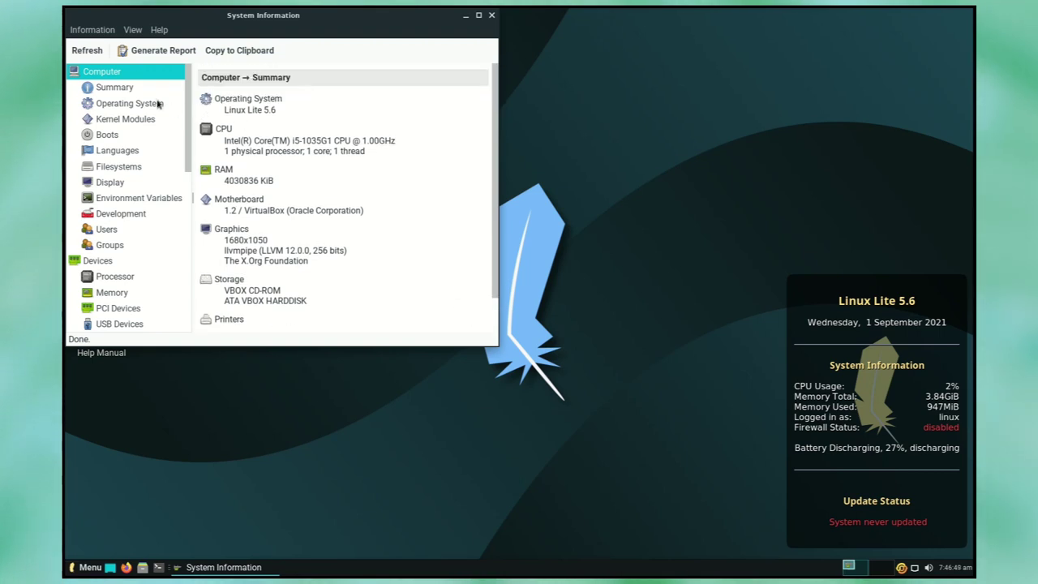
left_click(132, 91)
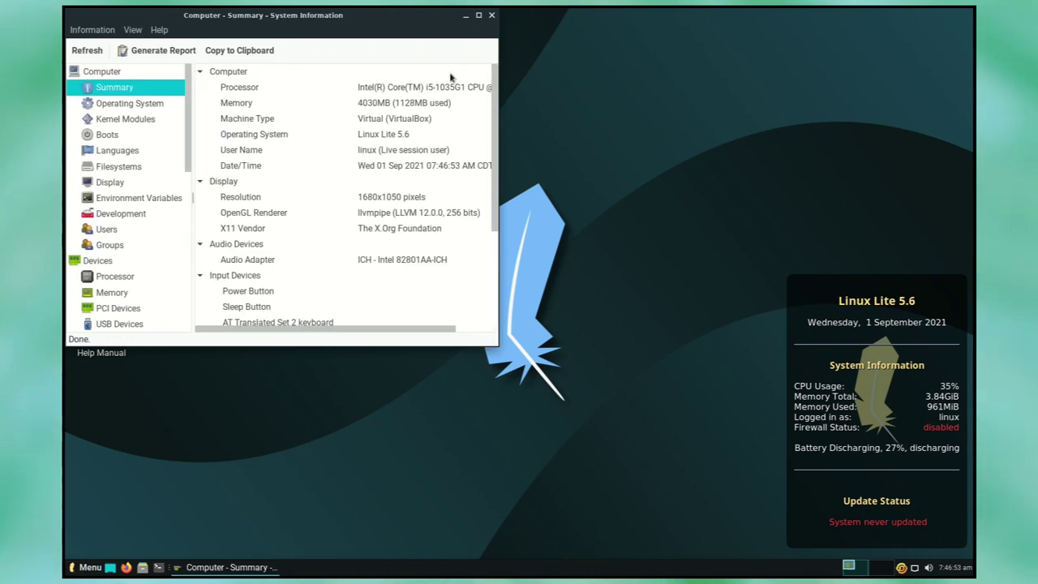
left_click(479, 17)
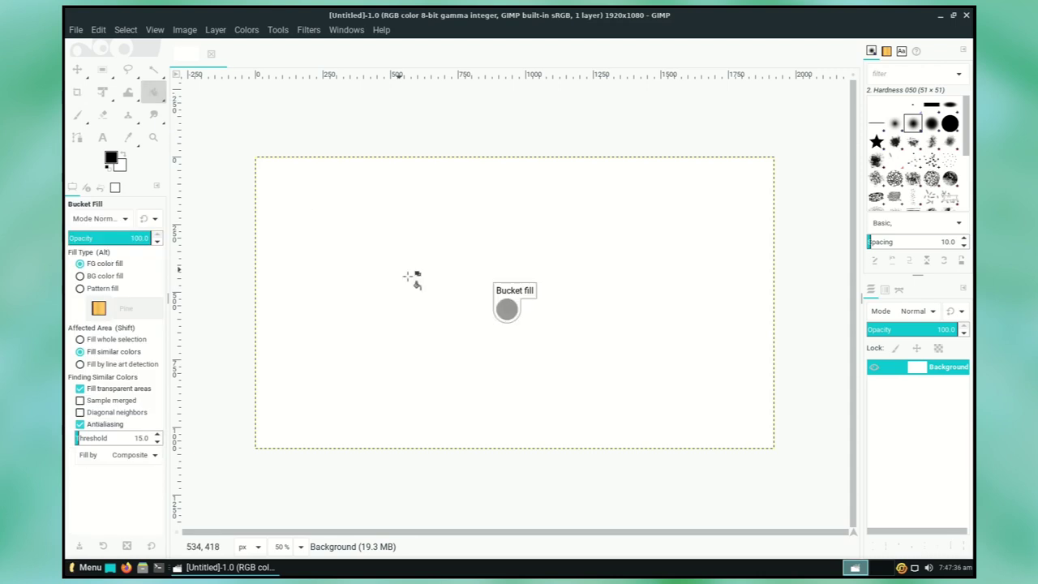
Step: Fill the GIMP canvas with black and add centered bold white 108 px text reading "Linux Lite" and "5.6" on two lines
left_click(408, 273)
key("t")
left_click_drag(254, 248, 779, 351)
type("Linux Lite")
key("Return")
type("5.6")
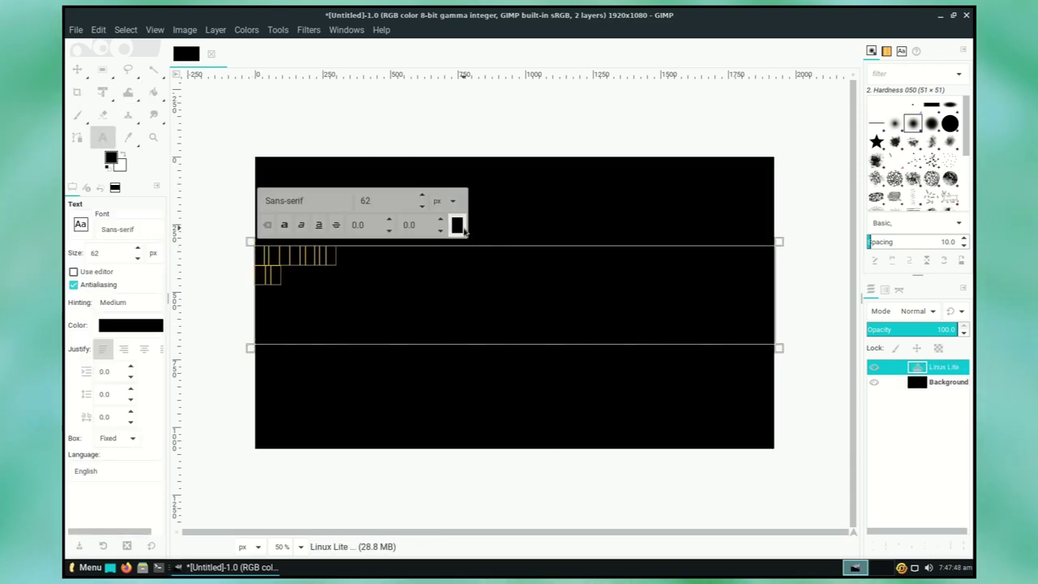
left_click(144, 349)
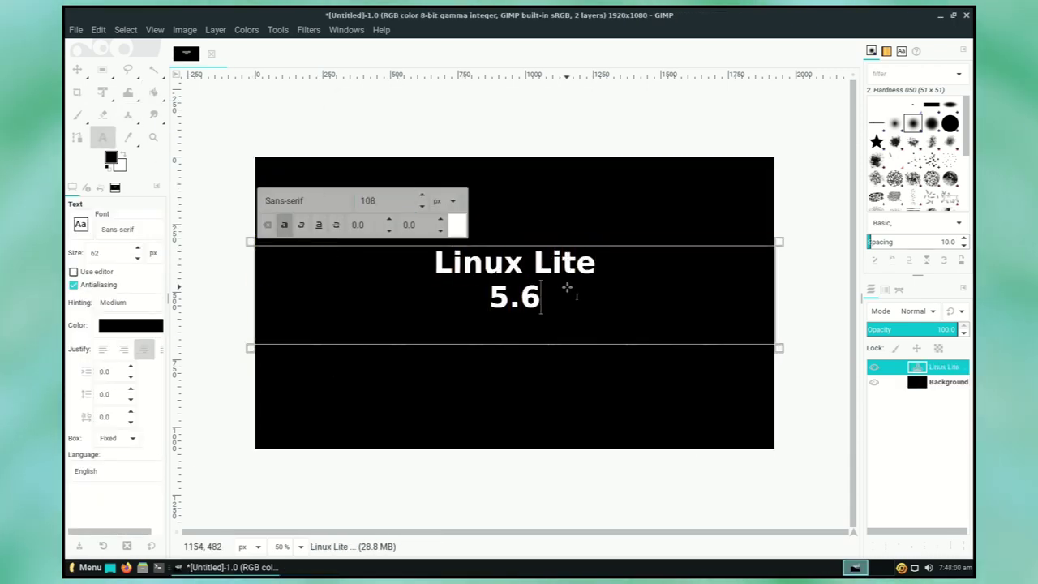
Step: Grow a selection of the text by 1 px, fill it with teal on a new layer, and move that layer below the text
right_click(540, 297)
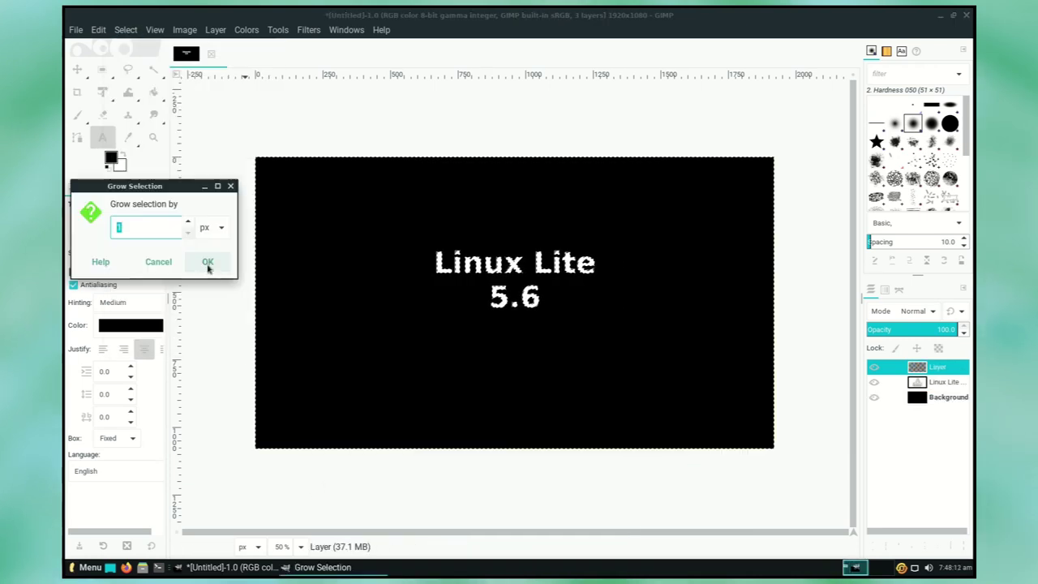
left_click(212, 268)
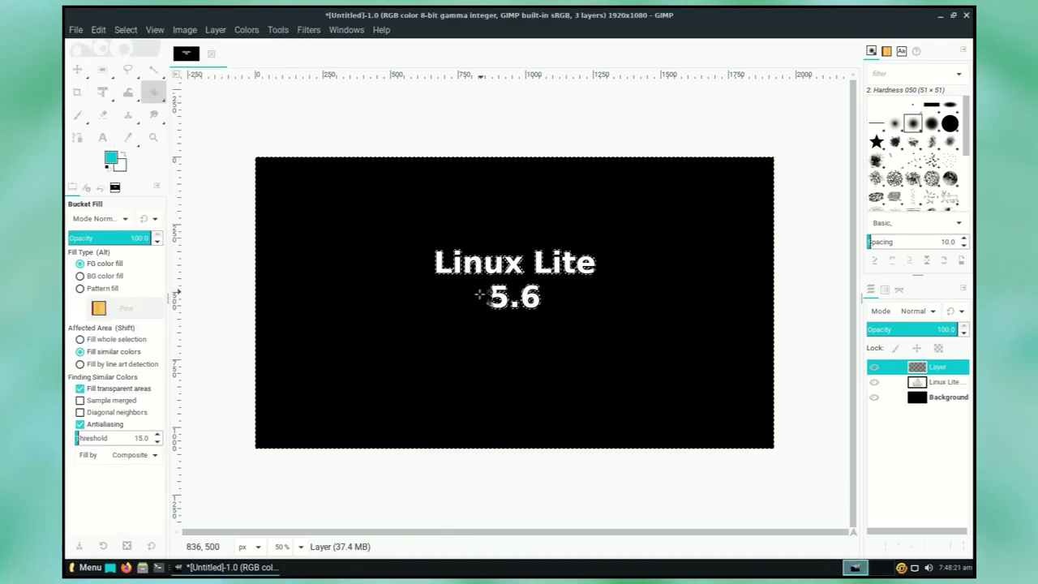
left_click(475, 294)
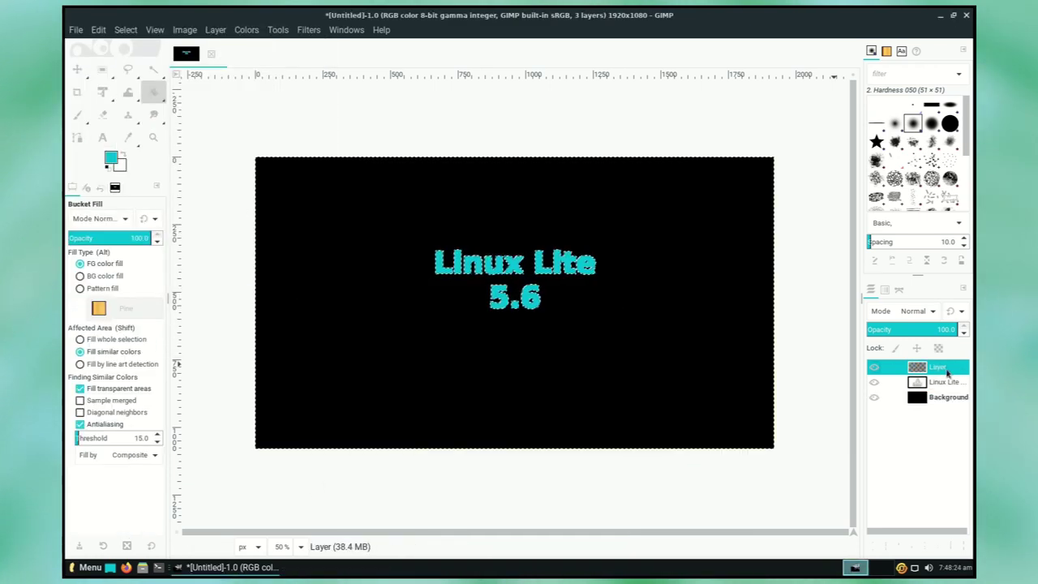
left_click_drag(946, 371, 941, 385)
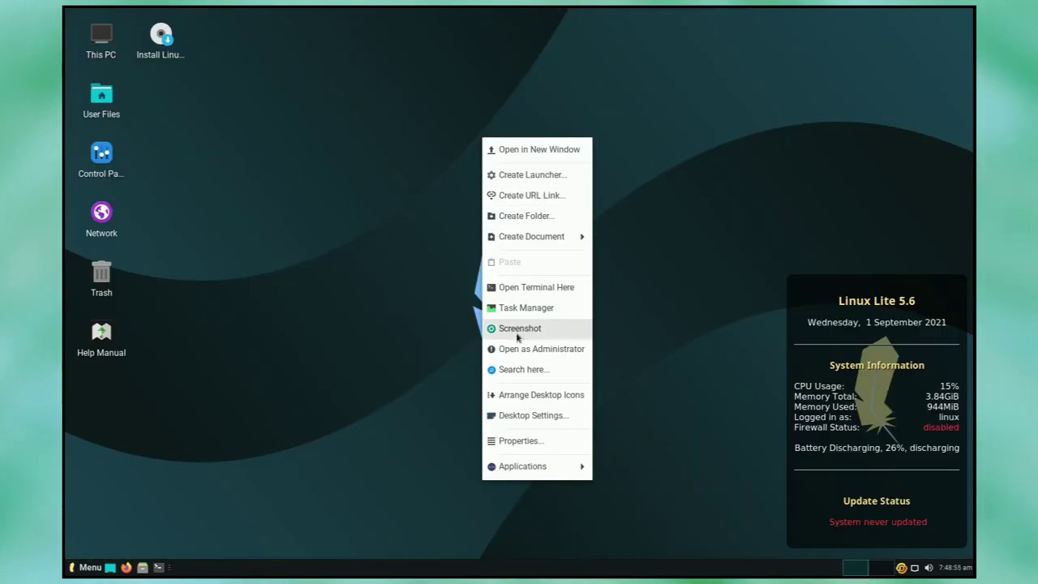
Step: Set the desktop wallpaper to the colorful feathers image from the backdrops folder
left_click(533, 416)
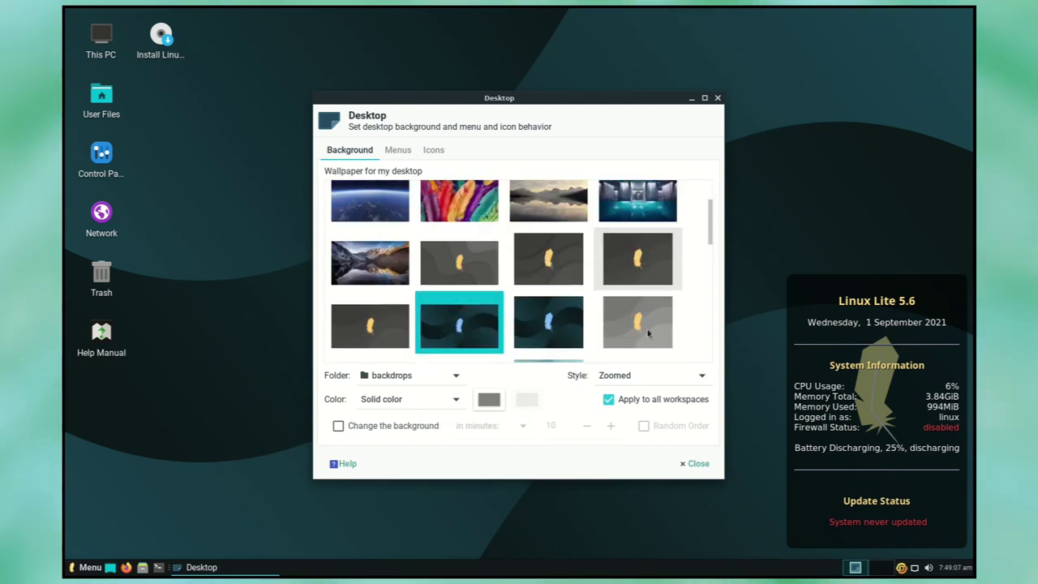
left_click(473, 279)
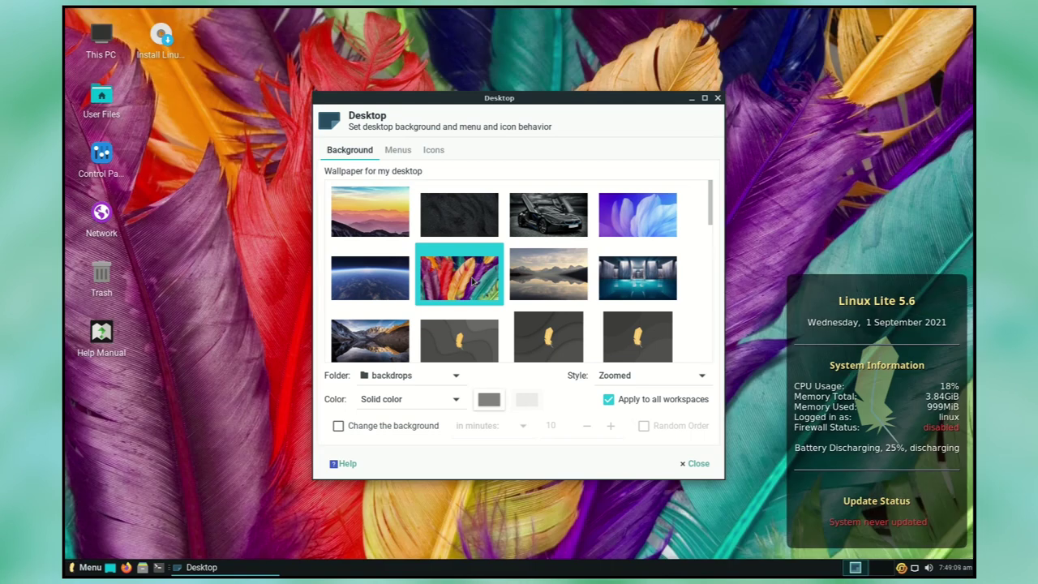
Step: Try the dark sand, misty lake, indoor pool and Earth-from-space images in turn as the desktop wallpaper
left_click(456, 229)
left_click(581, 273)
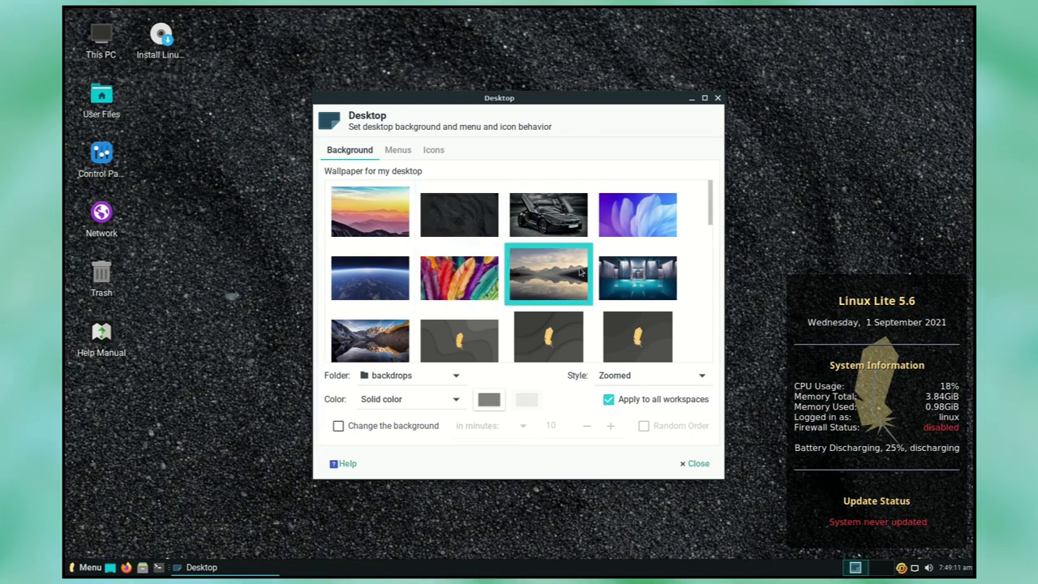
left_click(621, 277)
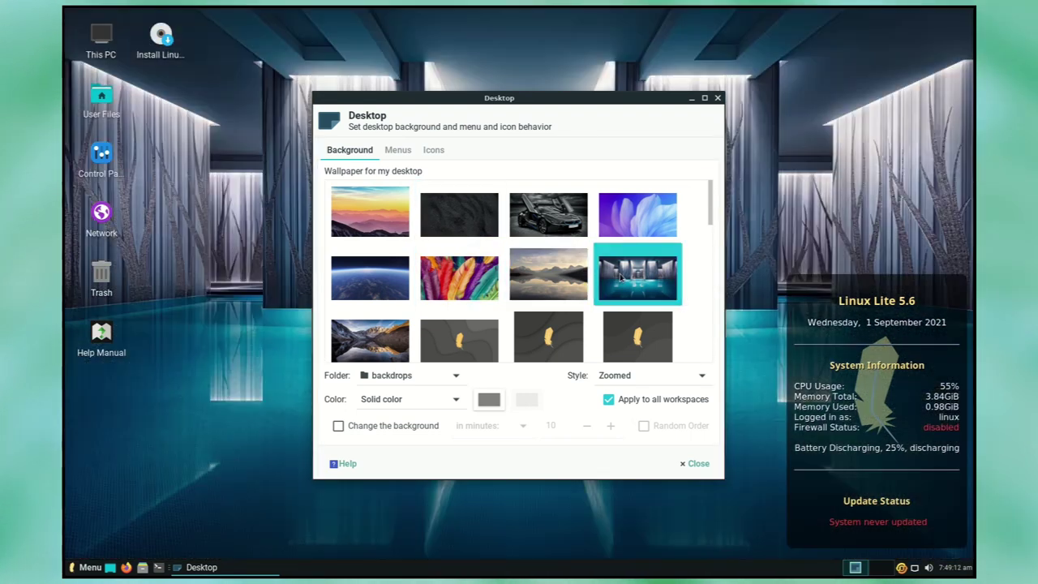
left_click(389, 277)
Step: Browse the remaining backdrops, set Lake-Shadow.jpg as the desktop wallpaper and close the desktop settings
scroll(481, 296, "down", 1)
scroll(481, 295, "down", 3)
scroll(476, 290, "up", 1)
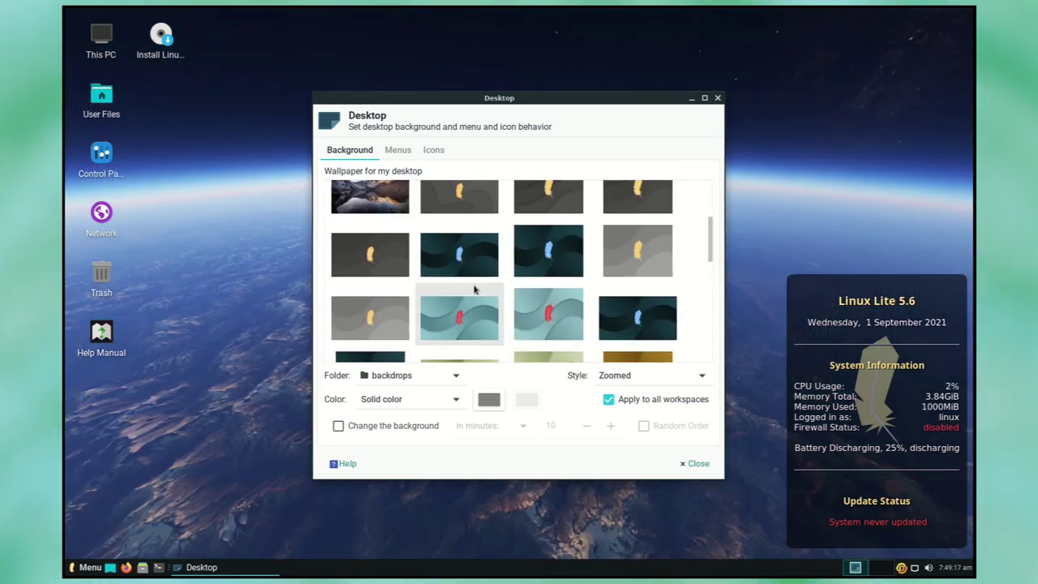
scroll(475, 289, "up", 3)
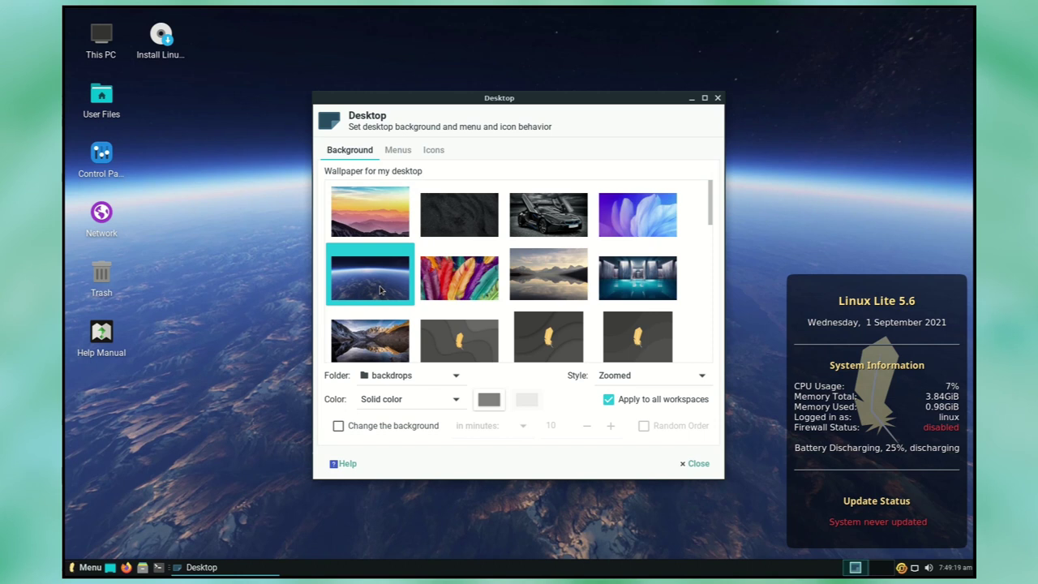
left_click(378, 347)
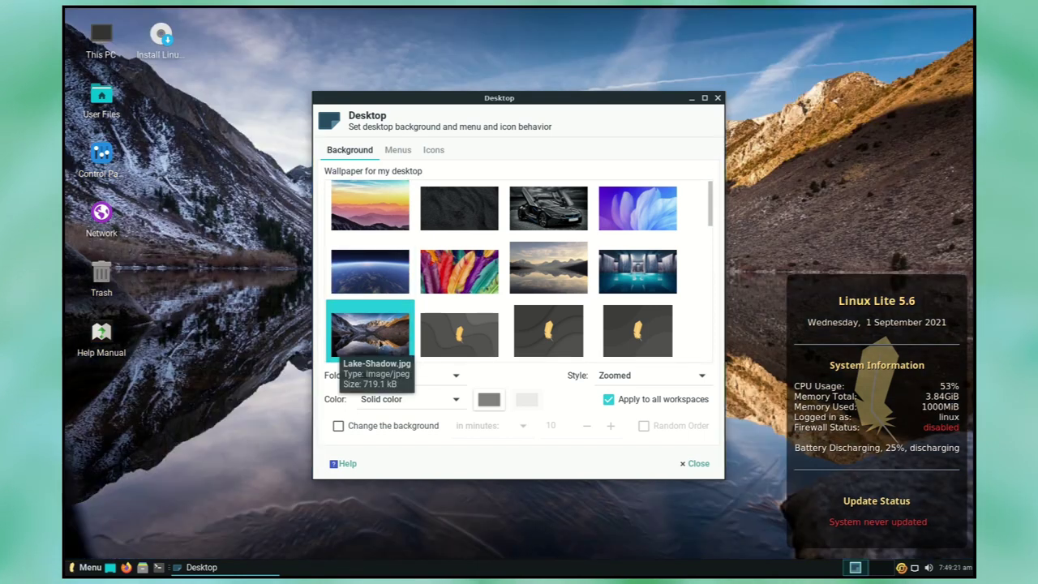
left_click(699, 463)
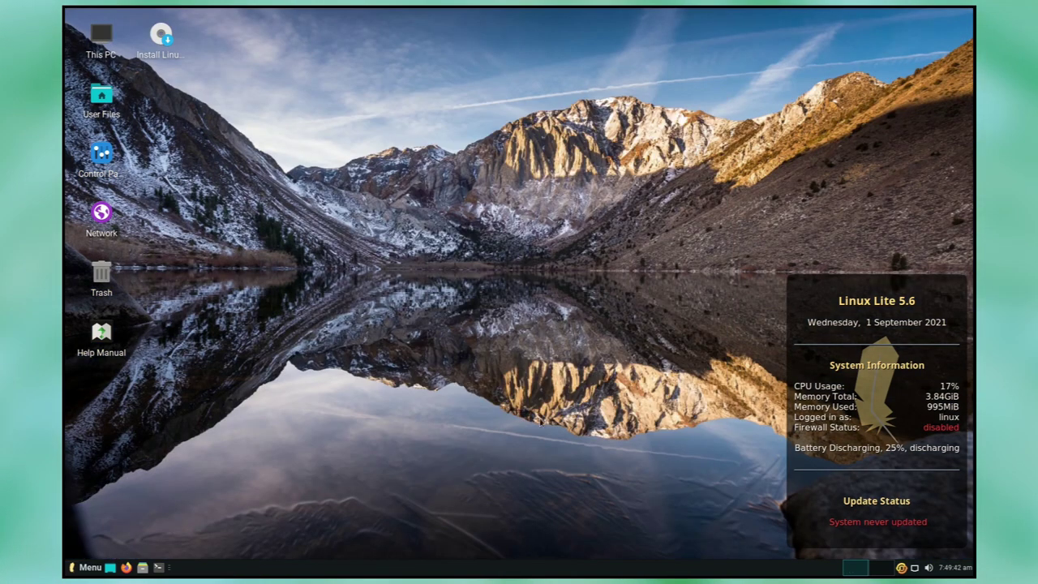
Step: Examine the clock's calendar, the audio volume controls and the network connection options in the system tray
left_click(967, 573)
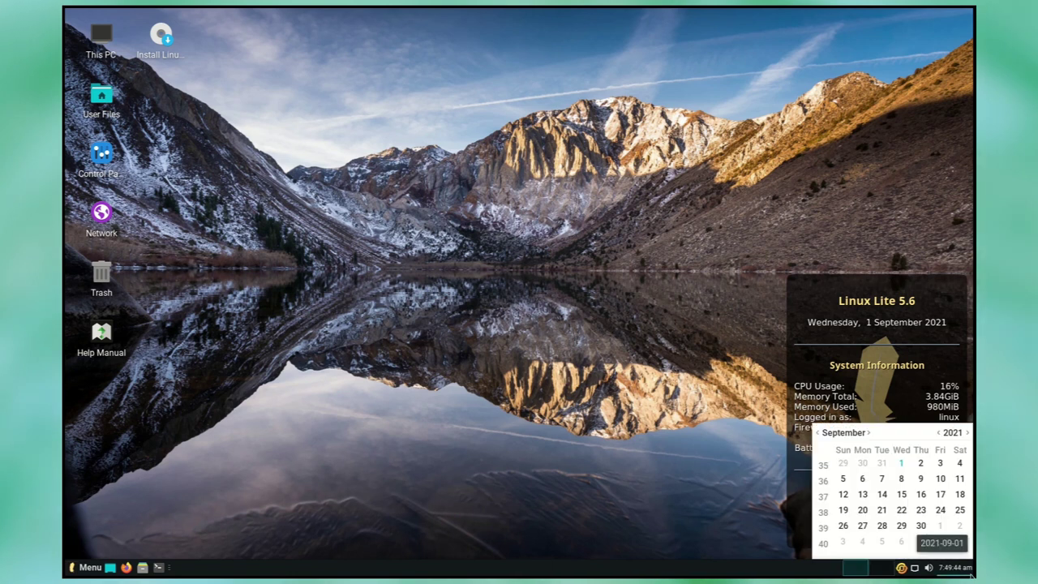
left_click(958, 574)
left_click(929, 569)
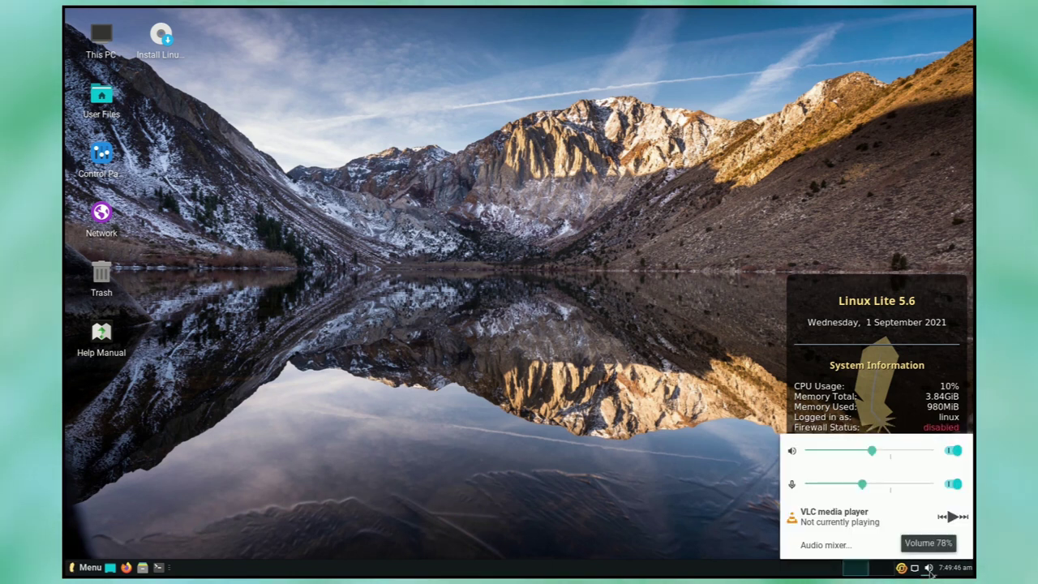
left_click(929, 570)
left_click(915, 569)
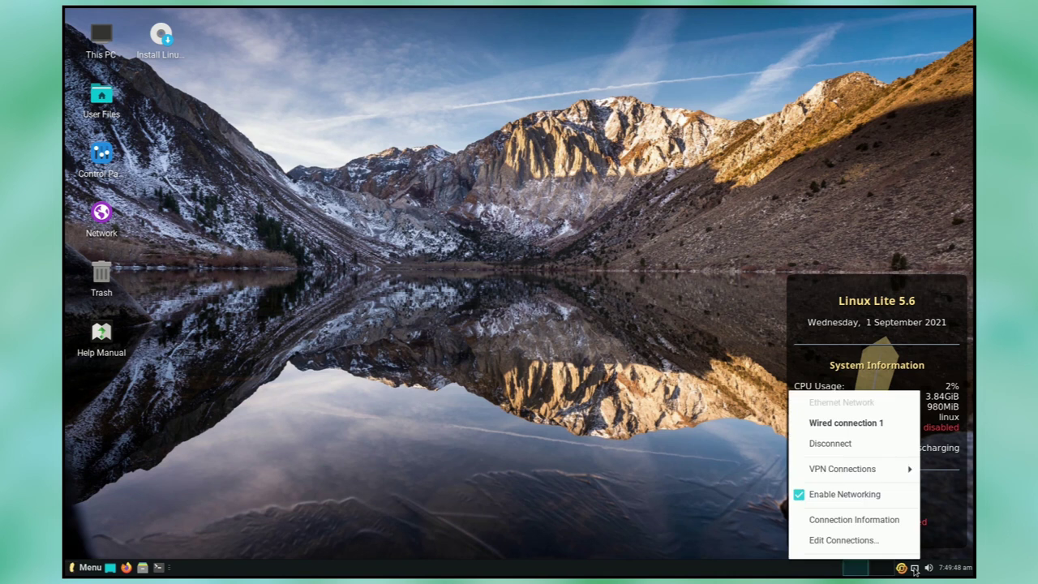
left_click(915, 569)
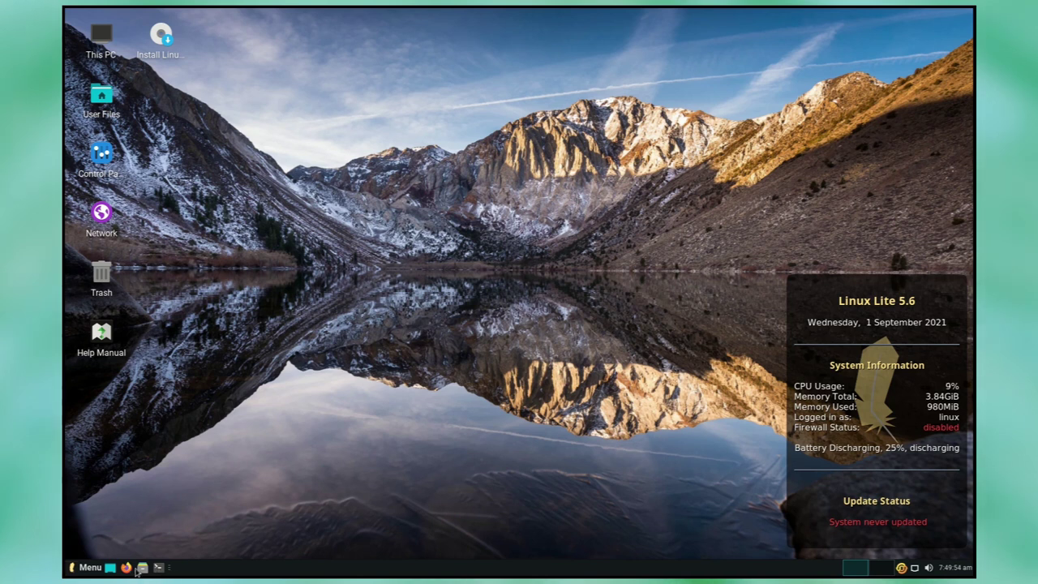
Step: List all installed applications in the main menu and bring up the session log-out options
left_click(91, 569)
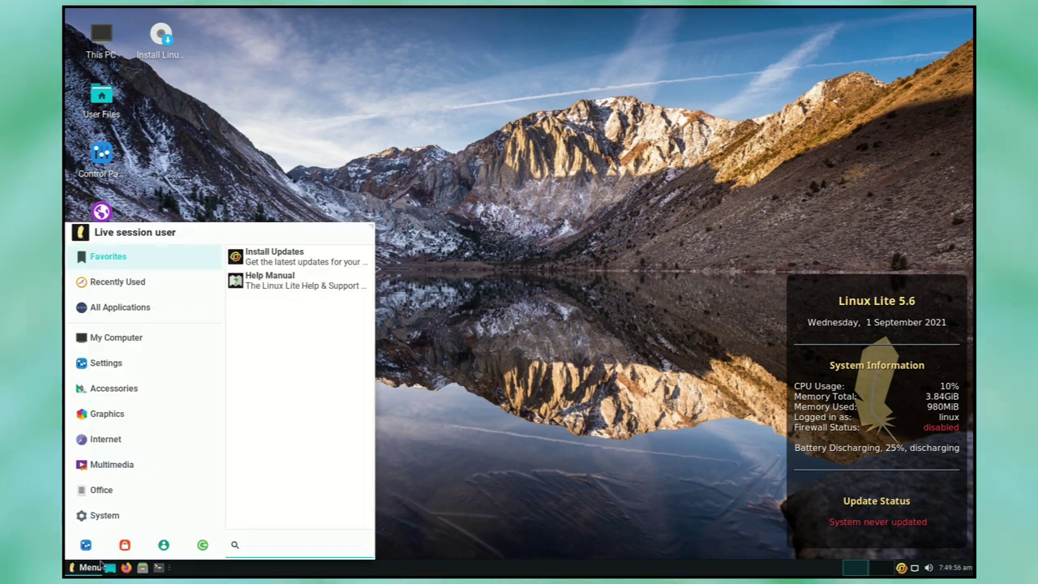
left_click(120, 307)
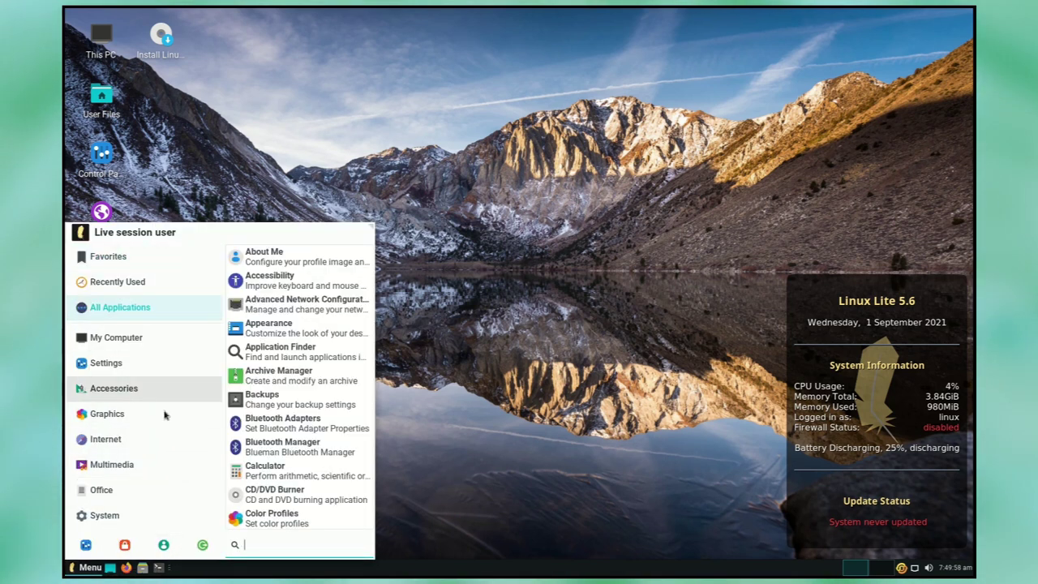
left_click(201, 546)
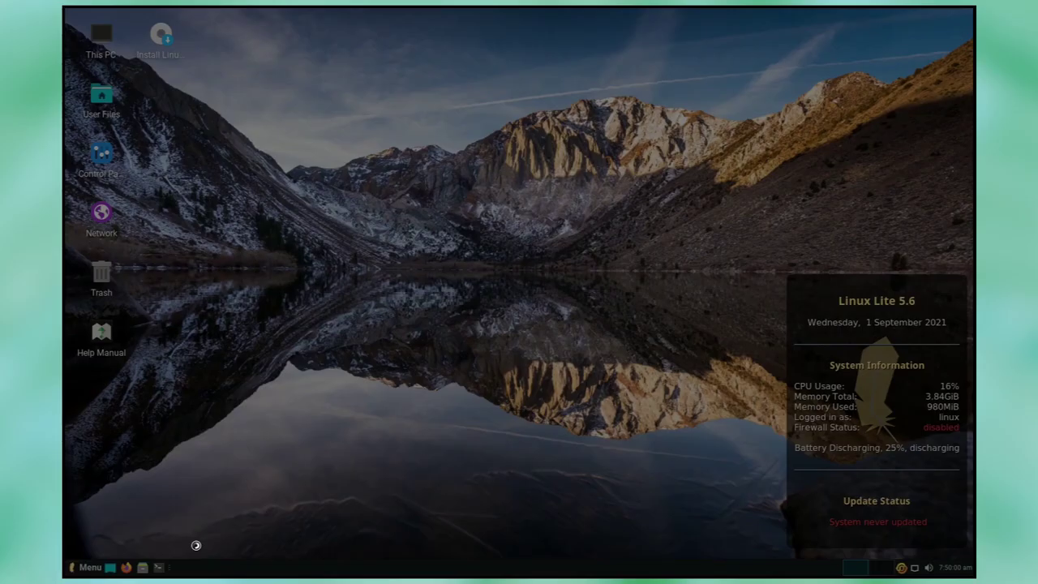